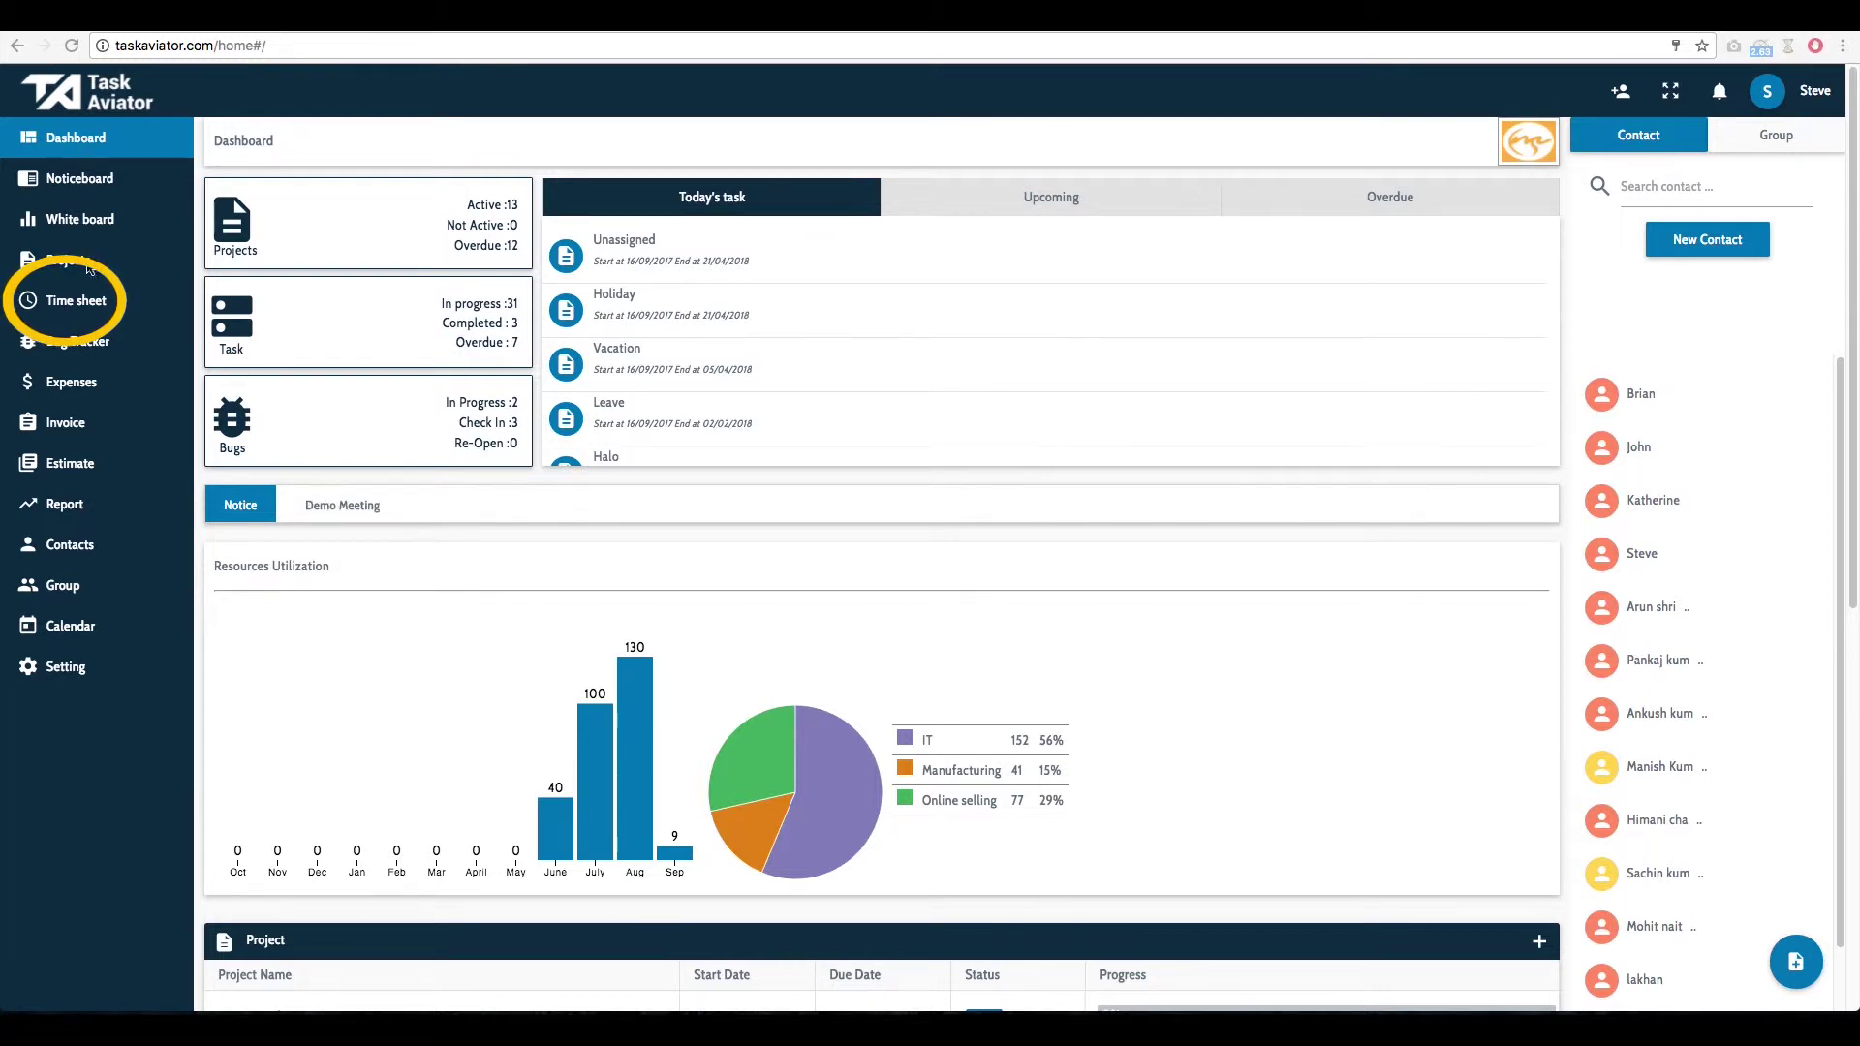
- Show the Time sheet with the week 10/09/2017 to 16/09/2017 selected
left_click(87, 304)
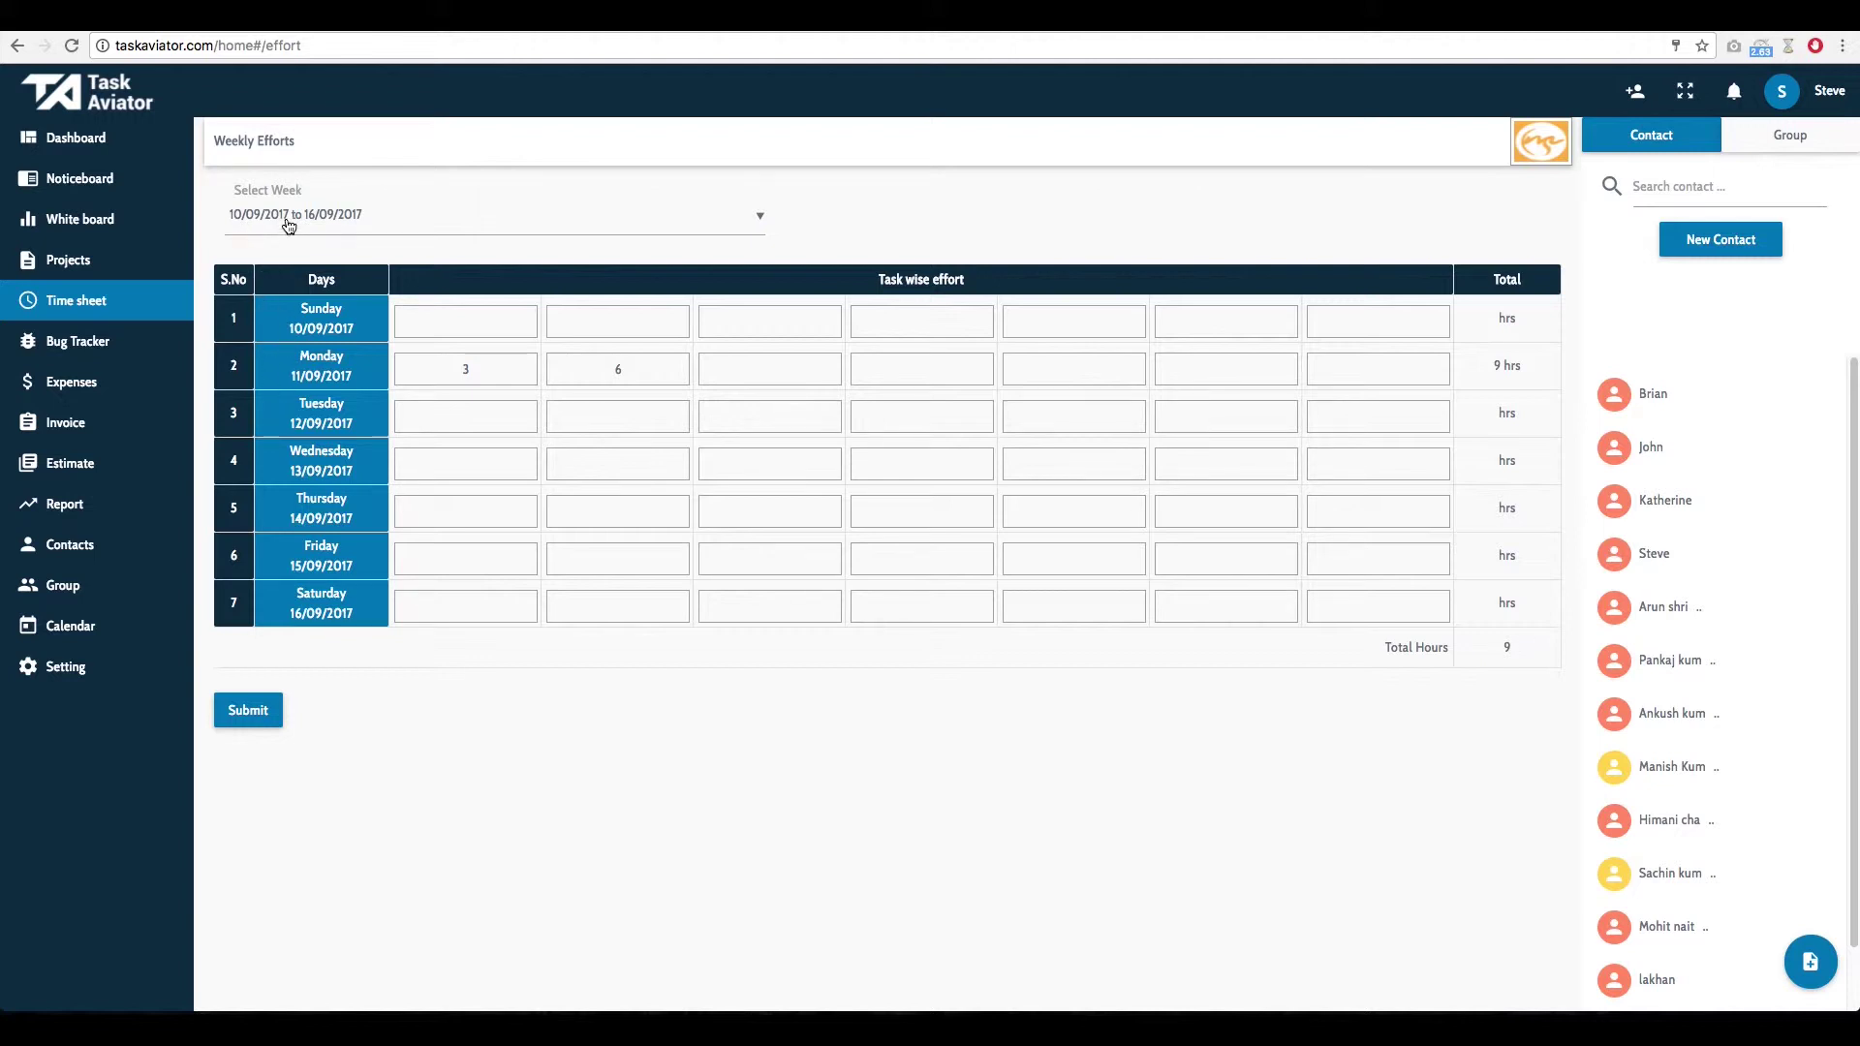
left_click(289, 218)
left_click(293, 245)
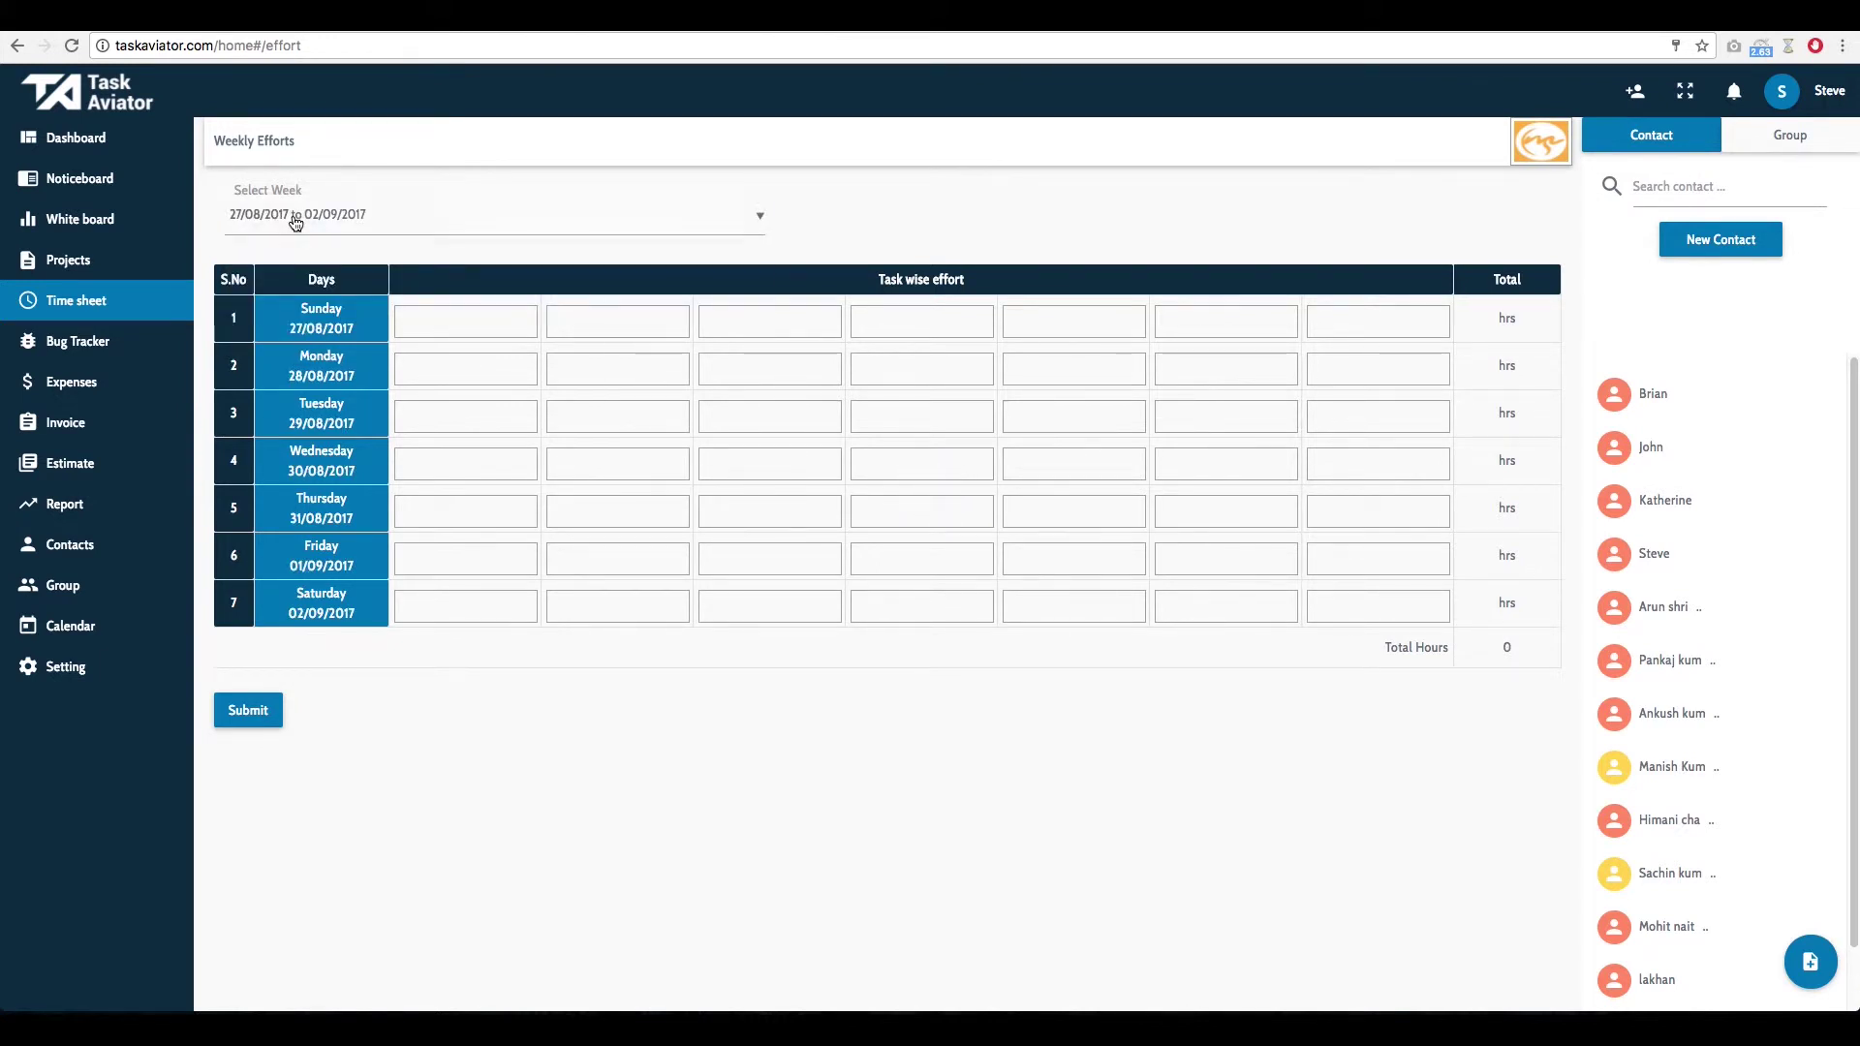
left_click(296, 222)
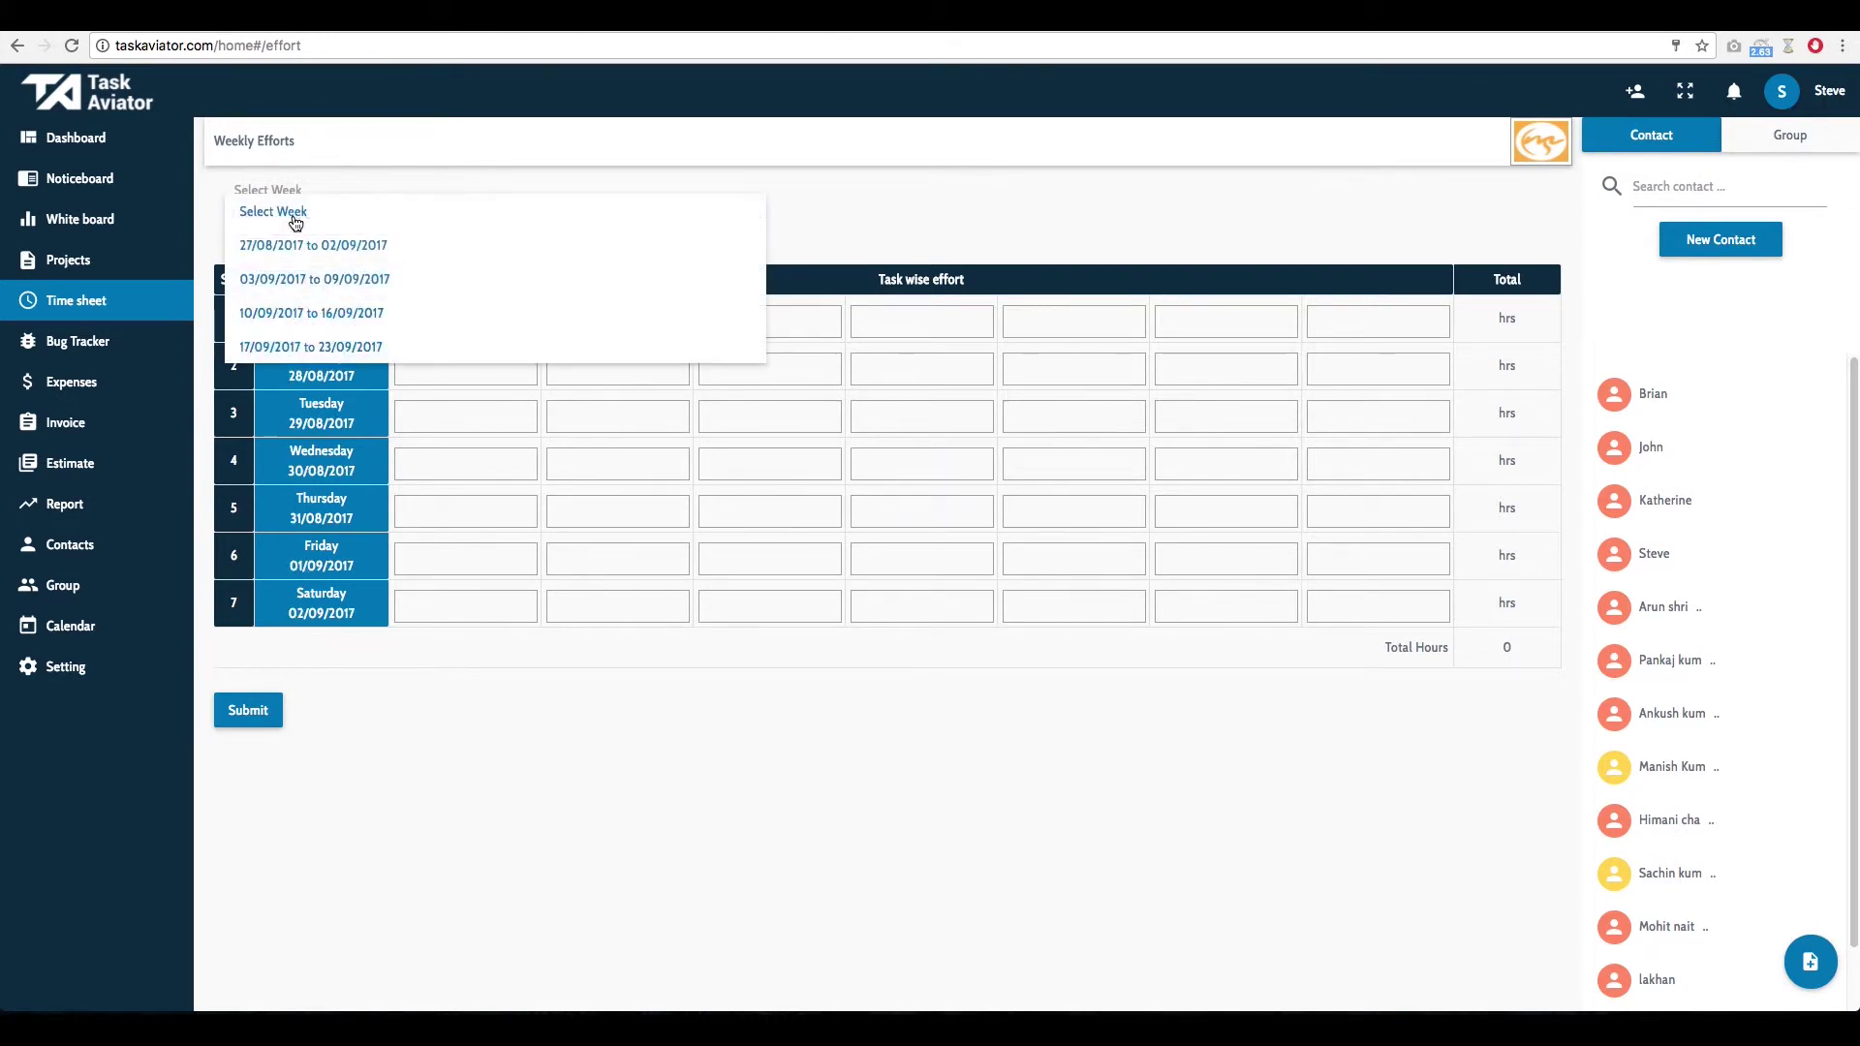
left_click(292, 313)
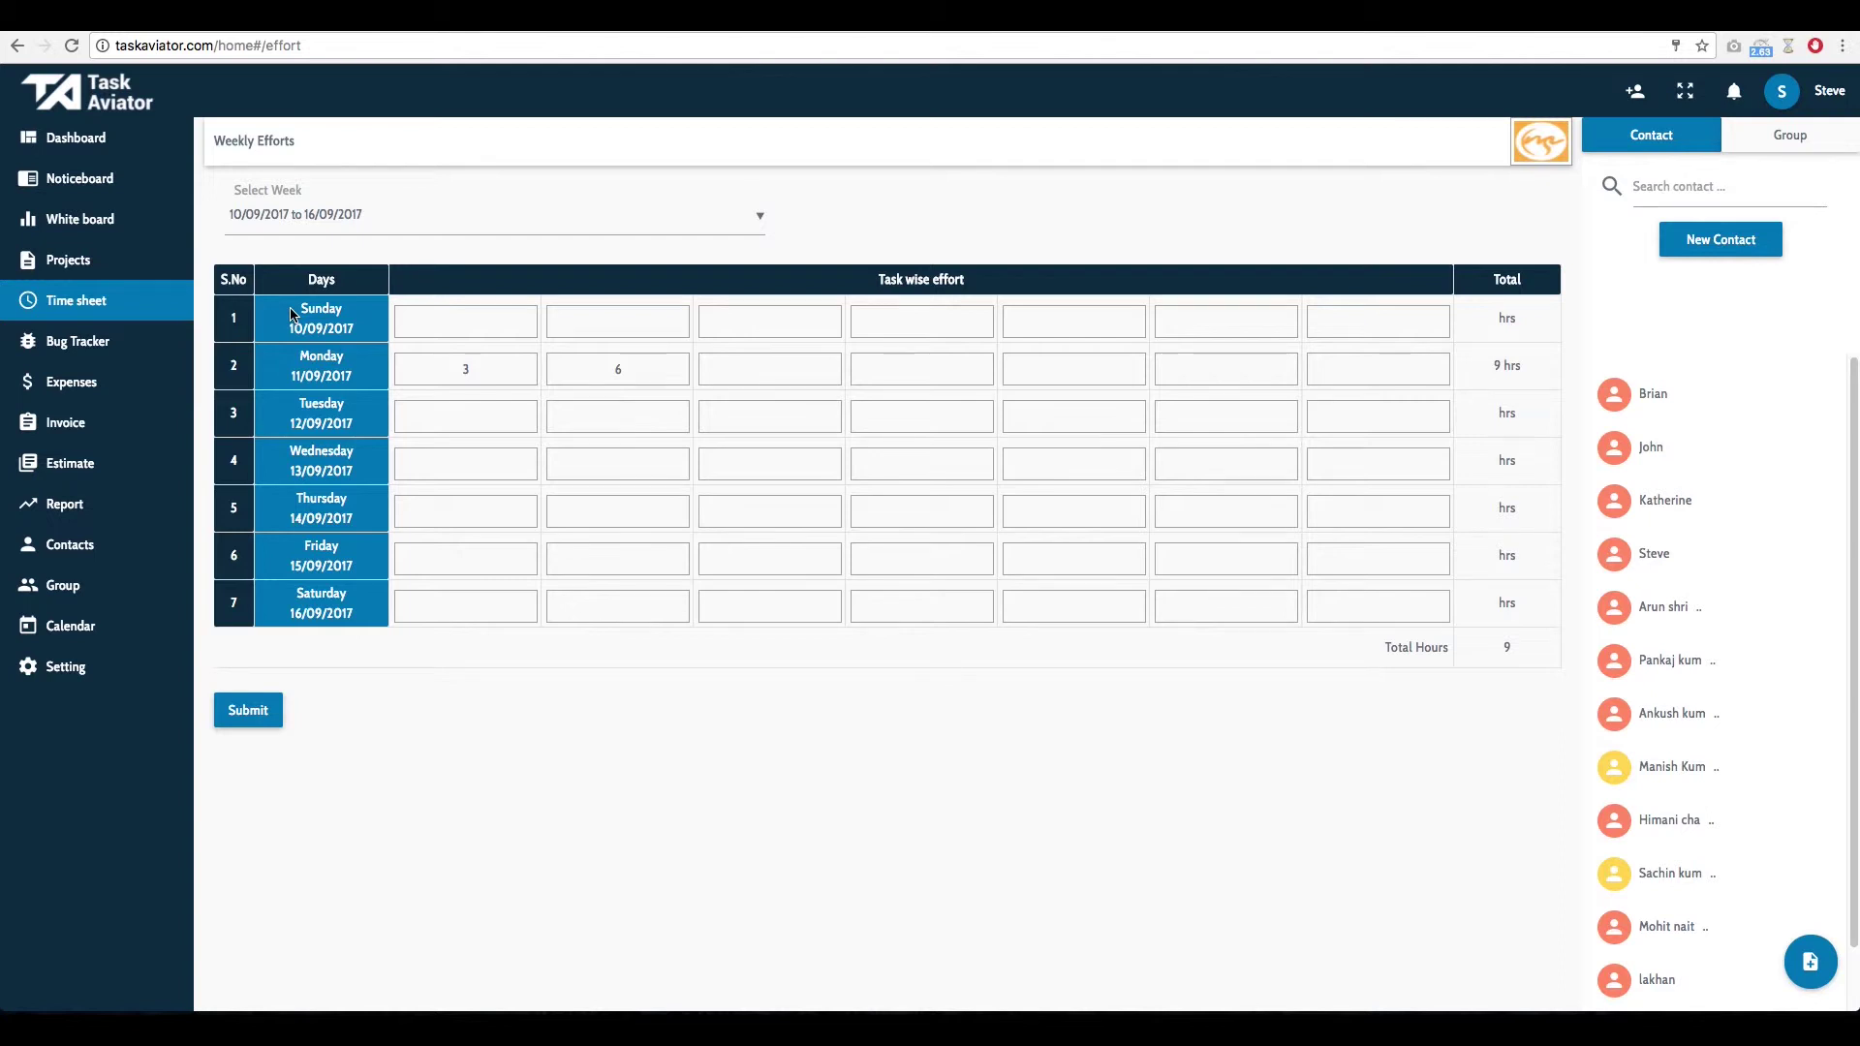
- Add 5 hours of Allo Constructions' Construct Rooftop task to Tuesday 12/09/2017
left_click(423, 421)
left_click(615, 266)
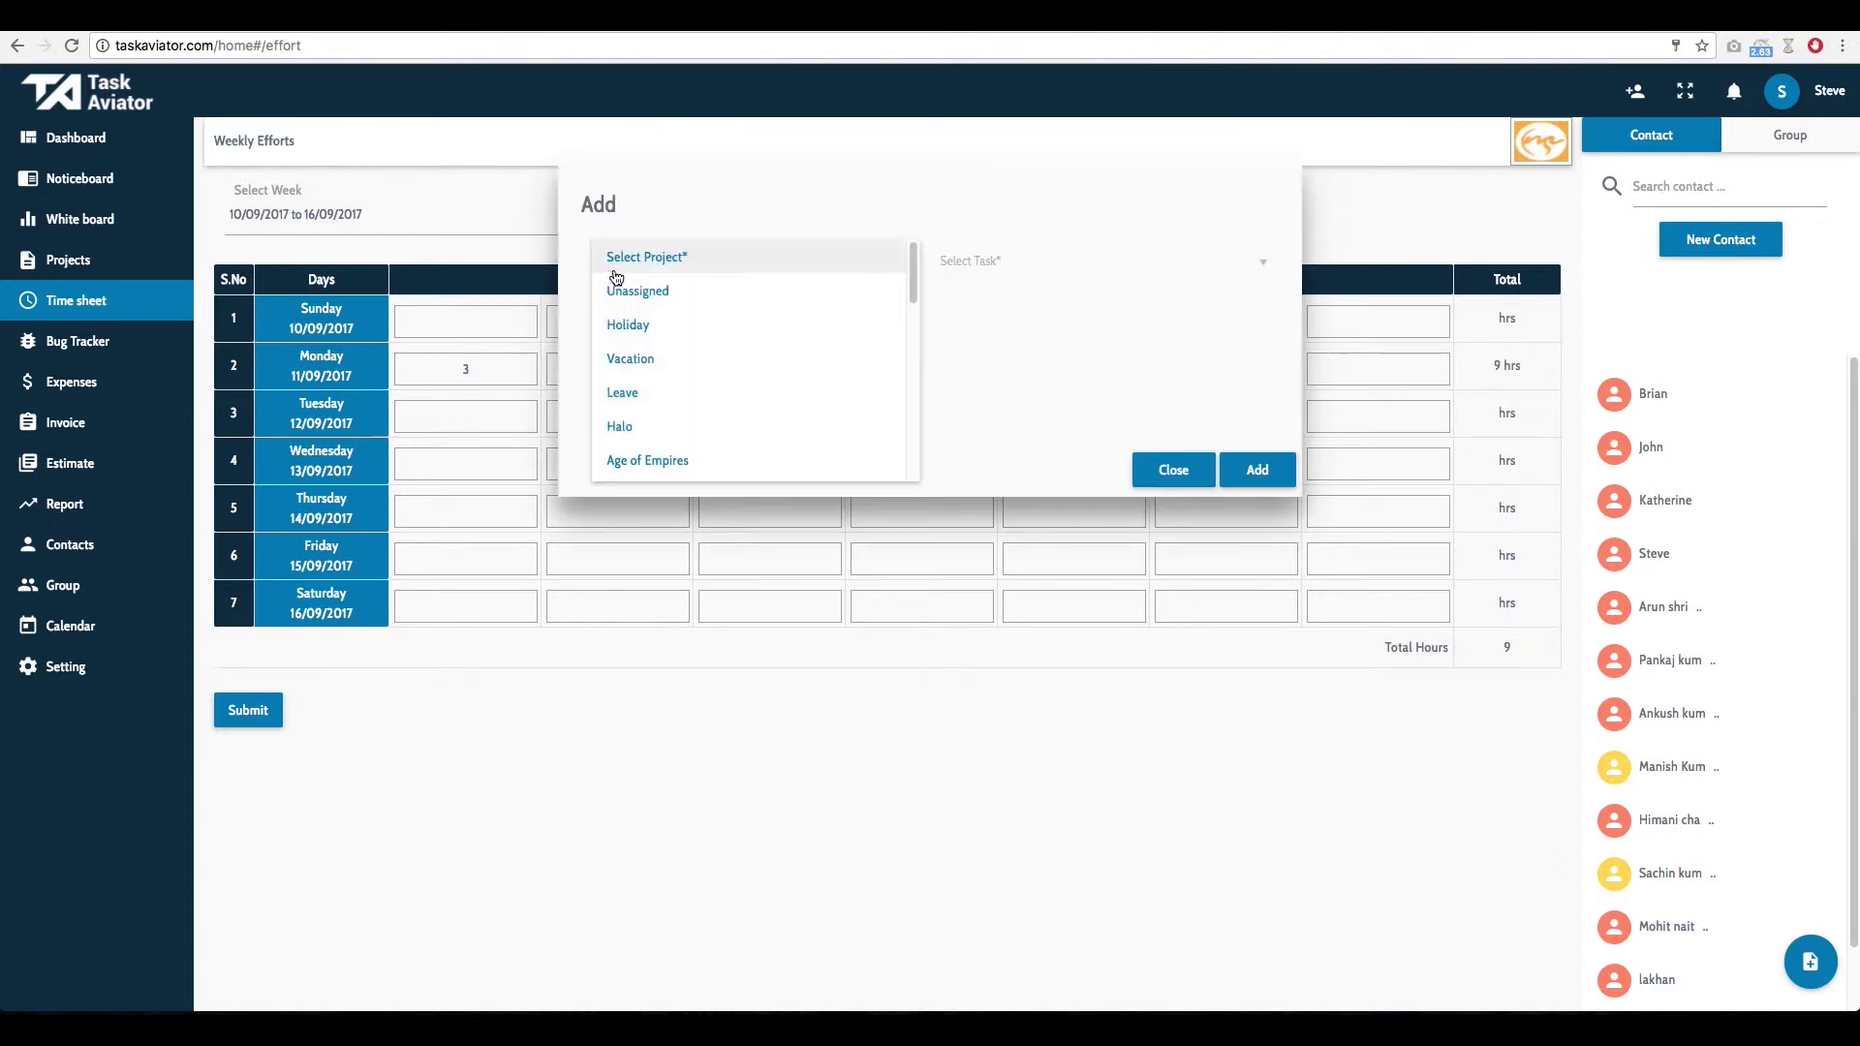
scroll(625, 407, "down", 1)
left_click_drag(920, 298, 907, 368)
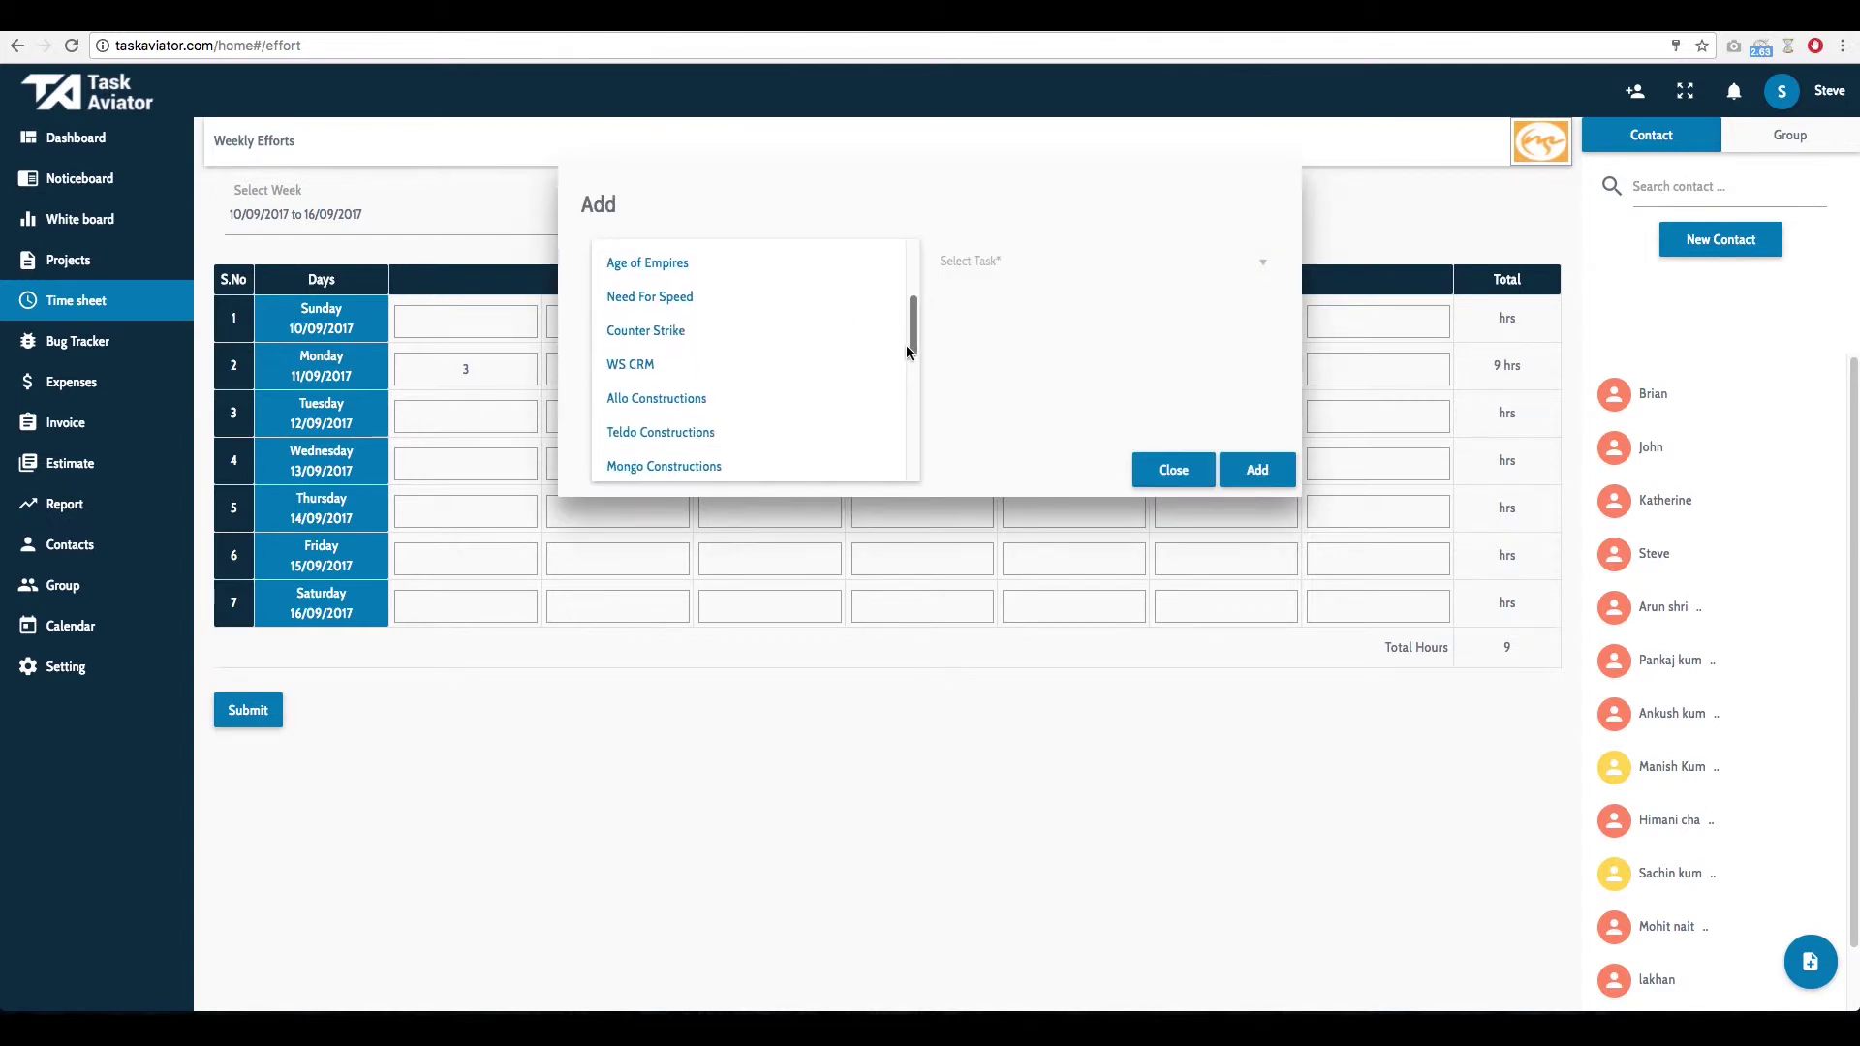
left_click(727, 319)
left_click(949, 264)
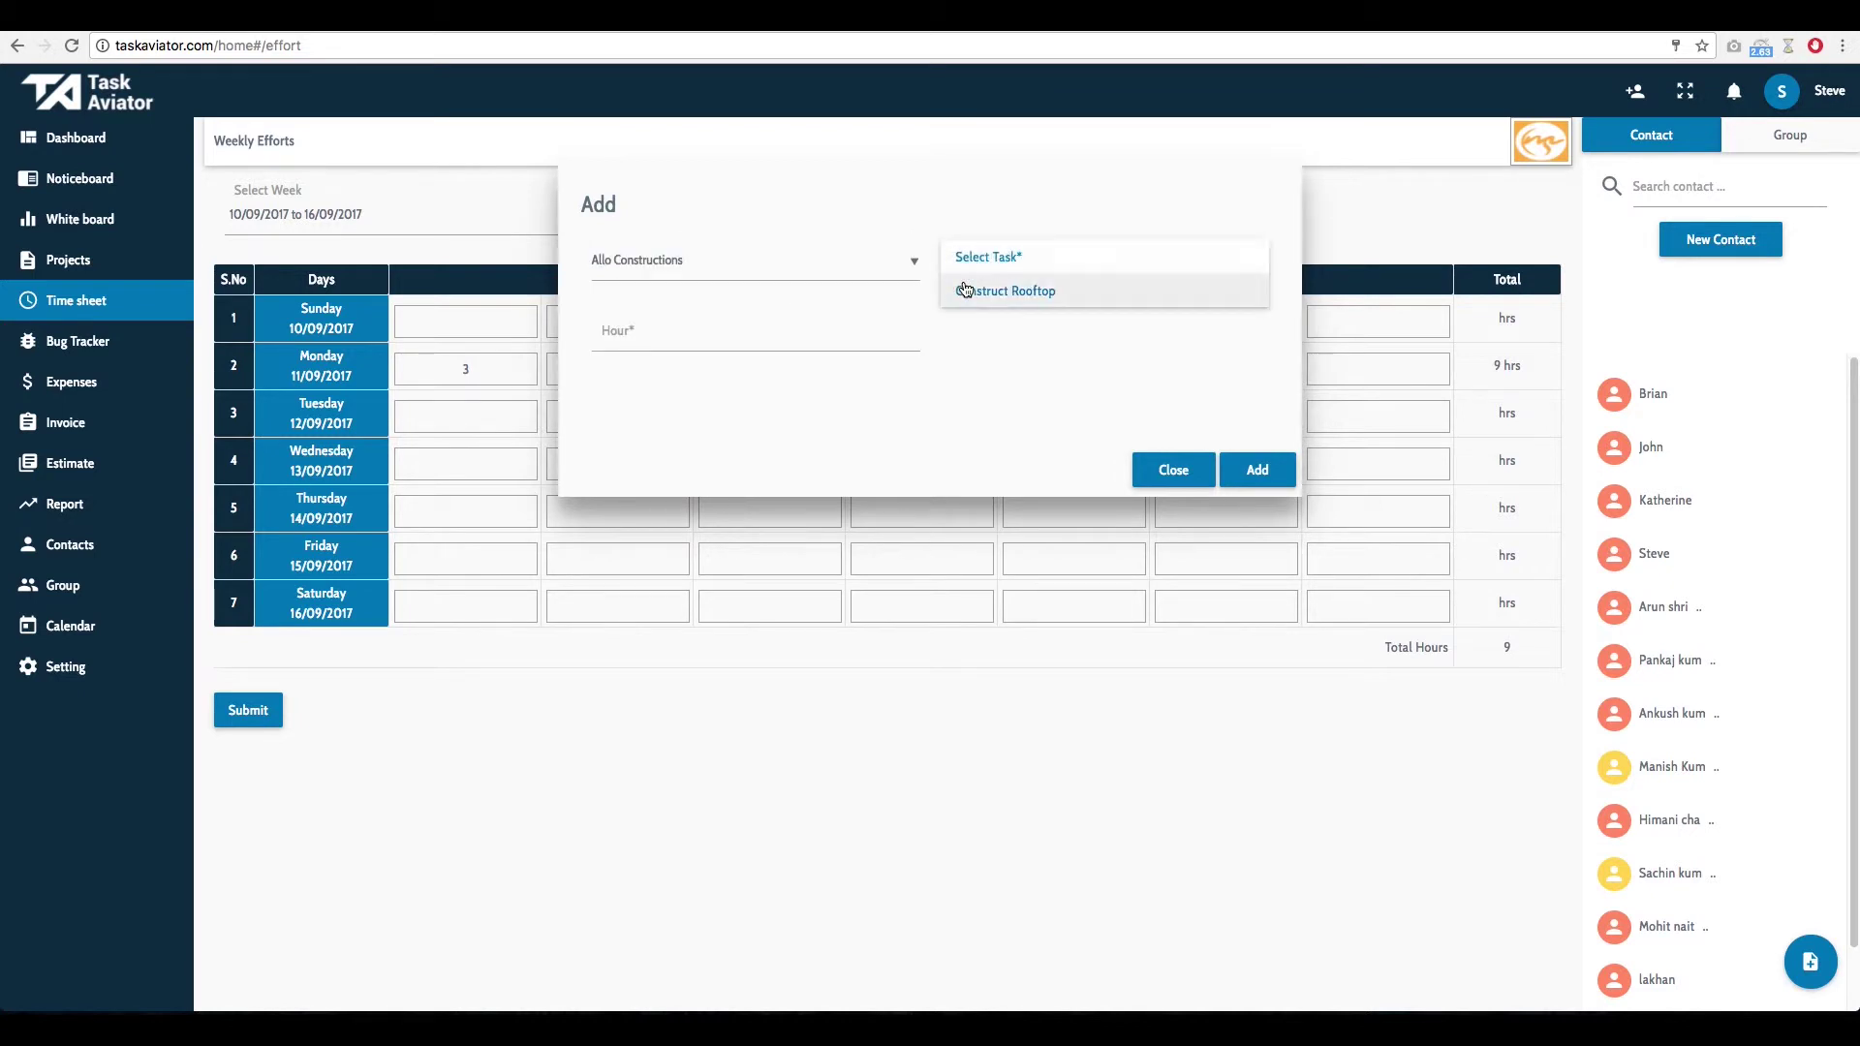
left_click(1047, 293)
left_click(762, 337)
type("5")
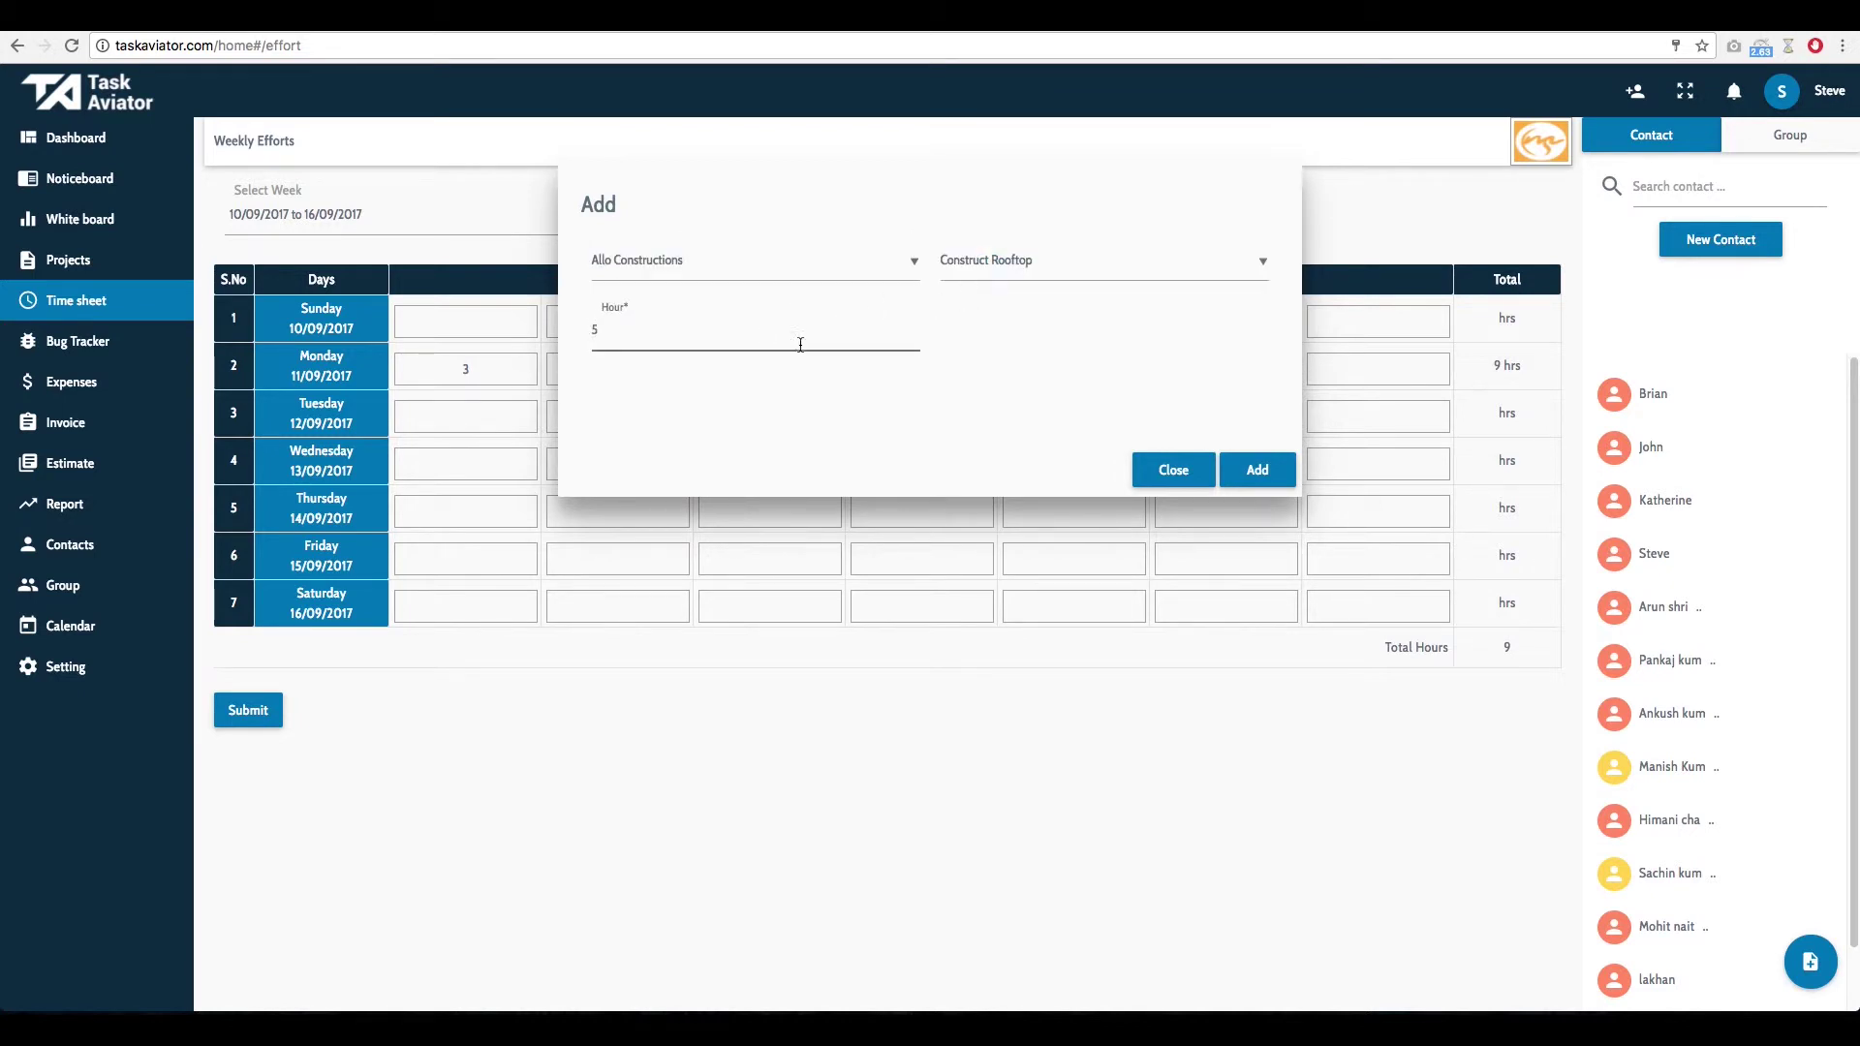
left_click(1256, 469)
left_click(1094, 576)
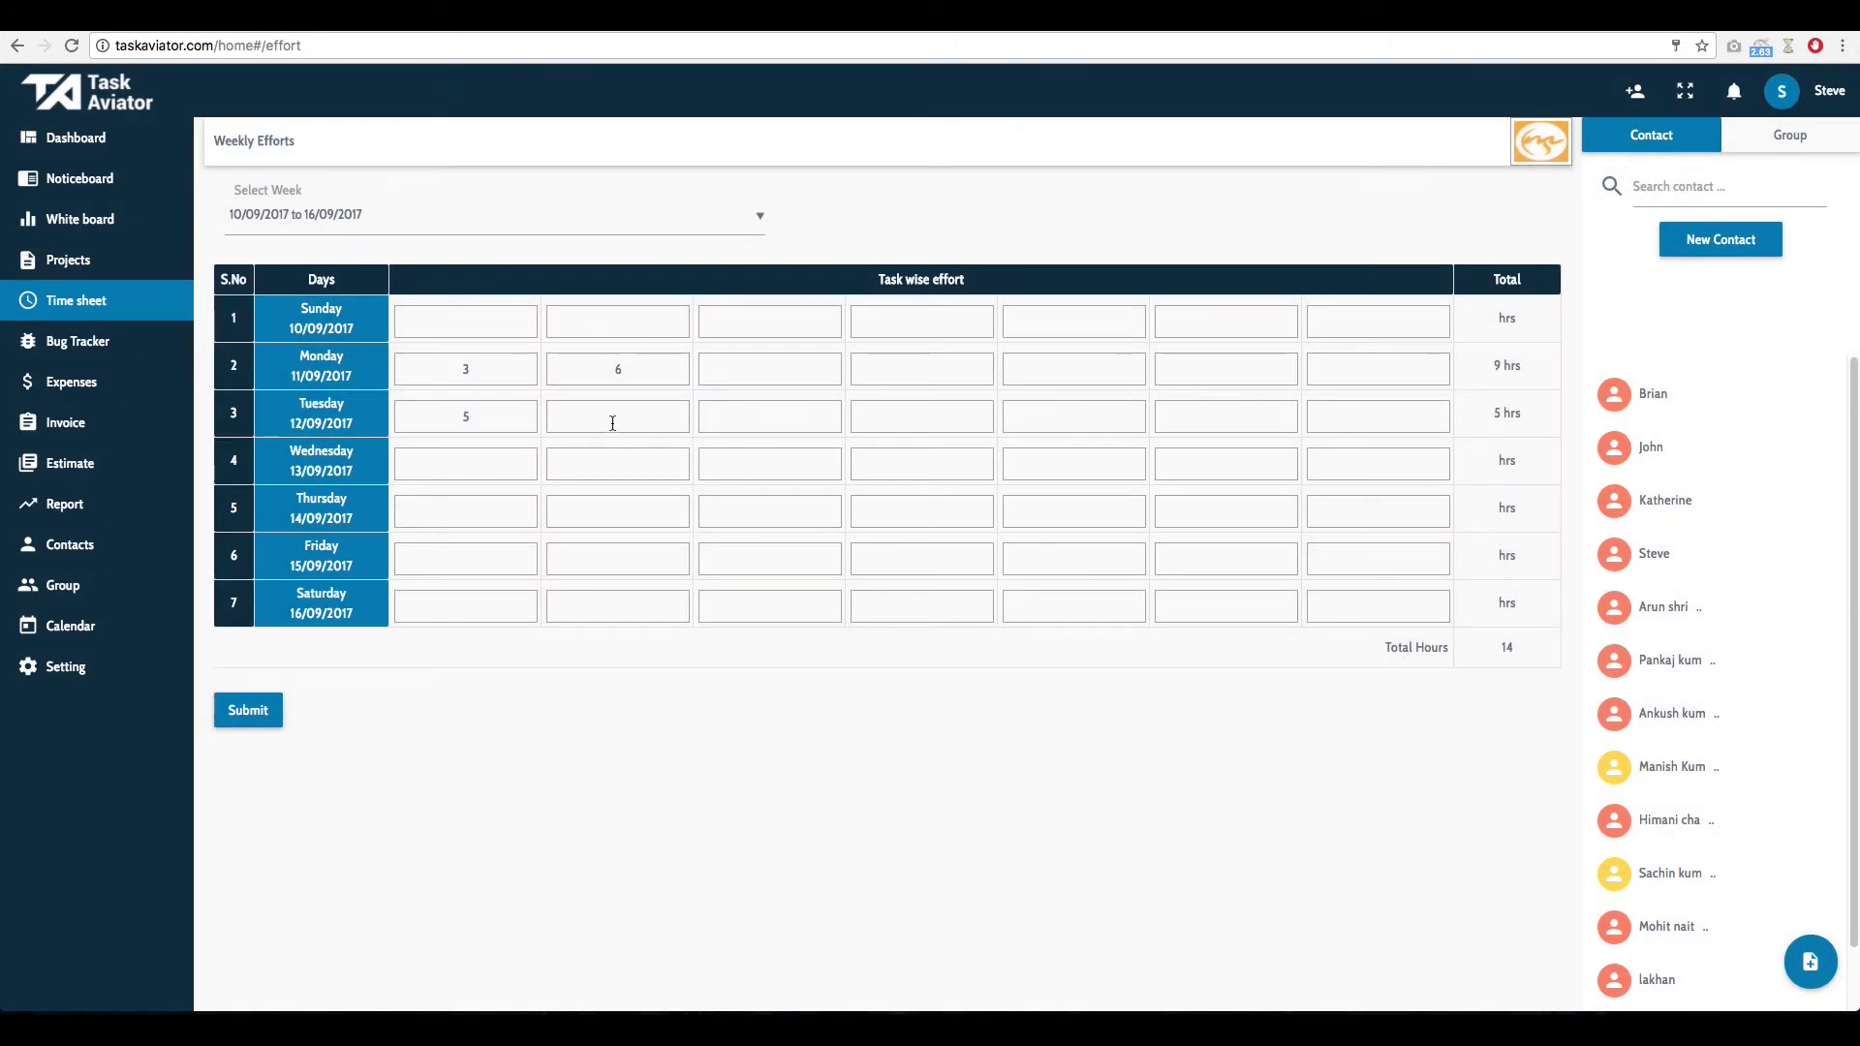
left_click(607, 416)
left_click(633, 262)
scroll(645, 363, "down", 4)
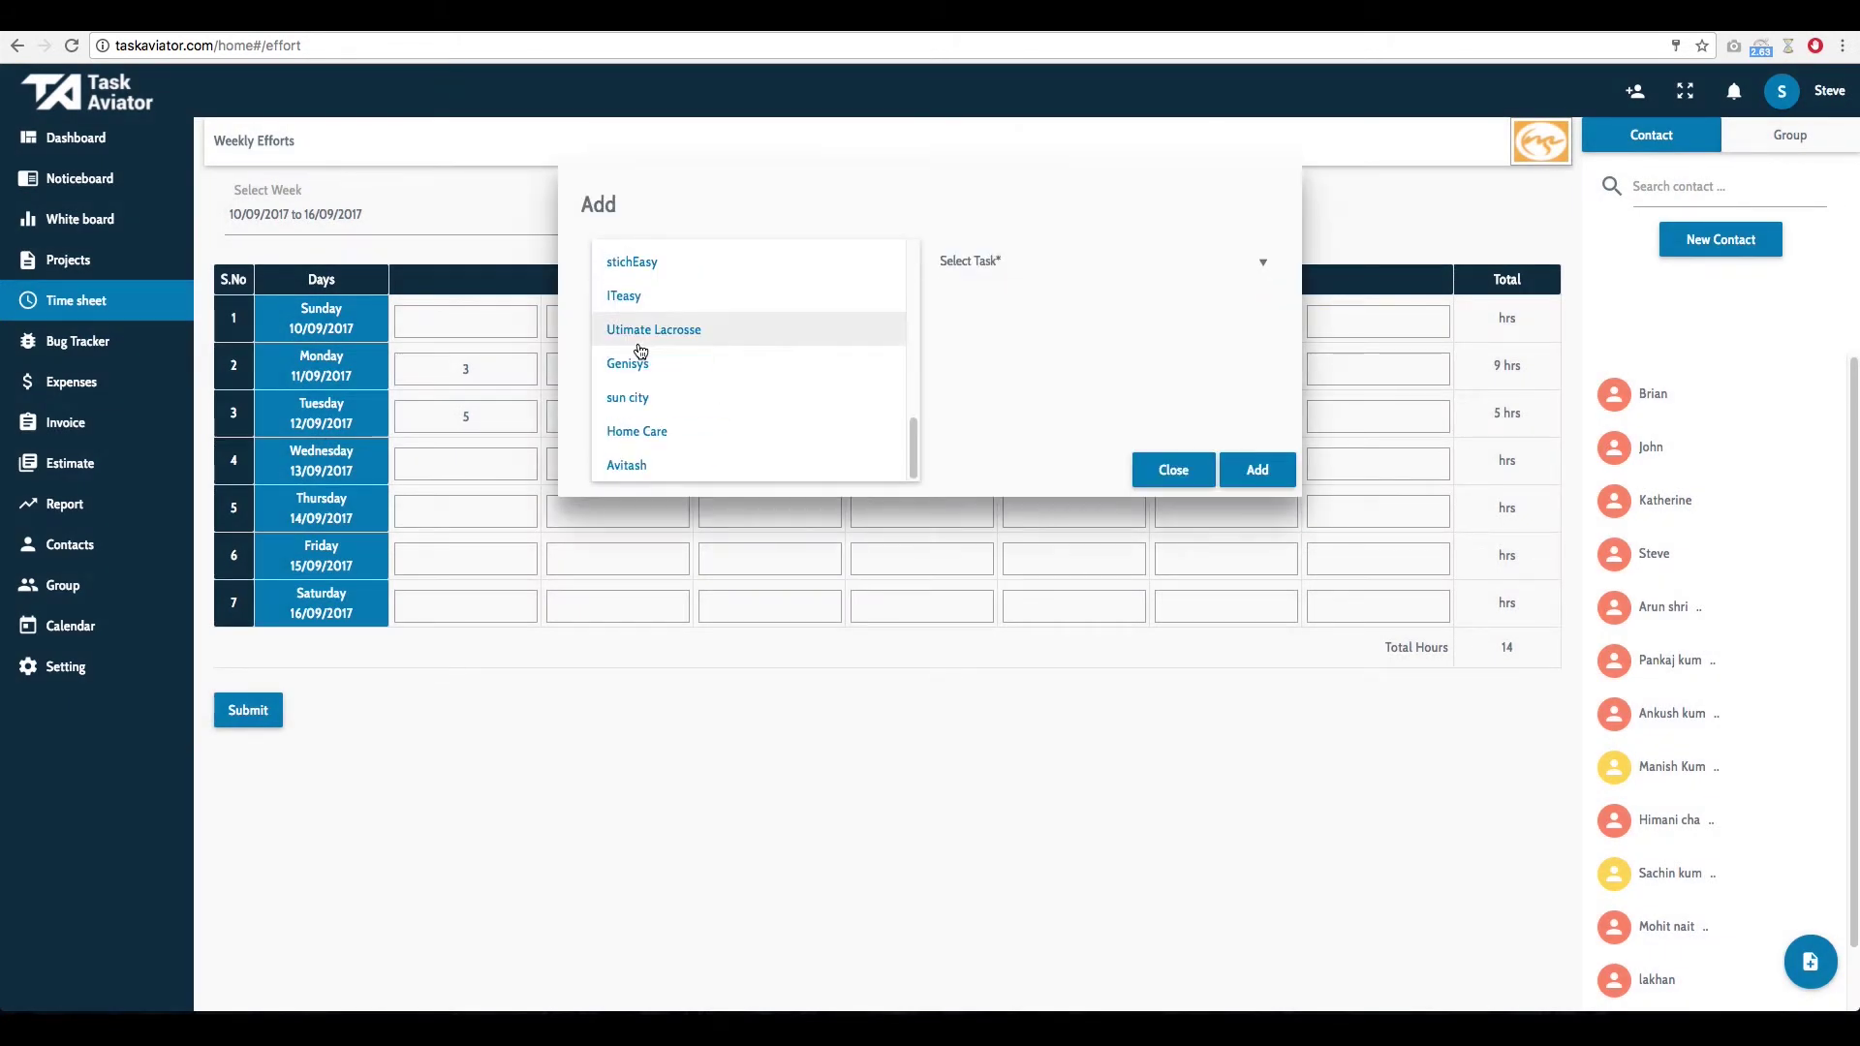
left_click(632, 261)
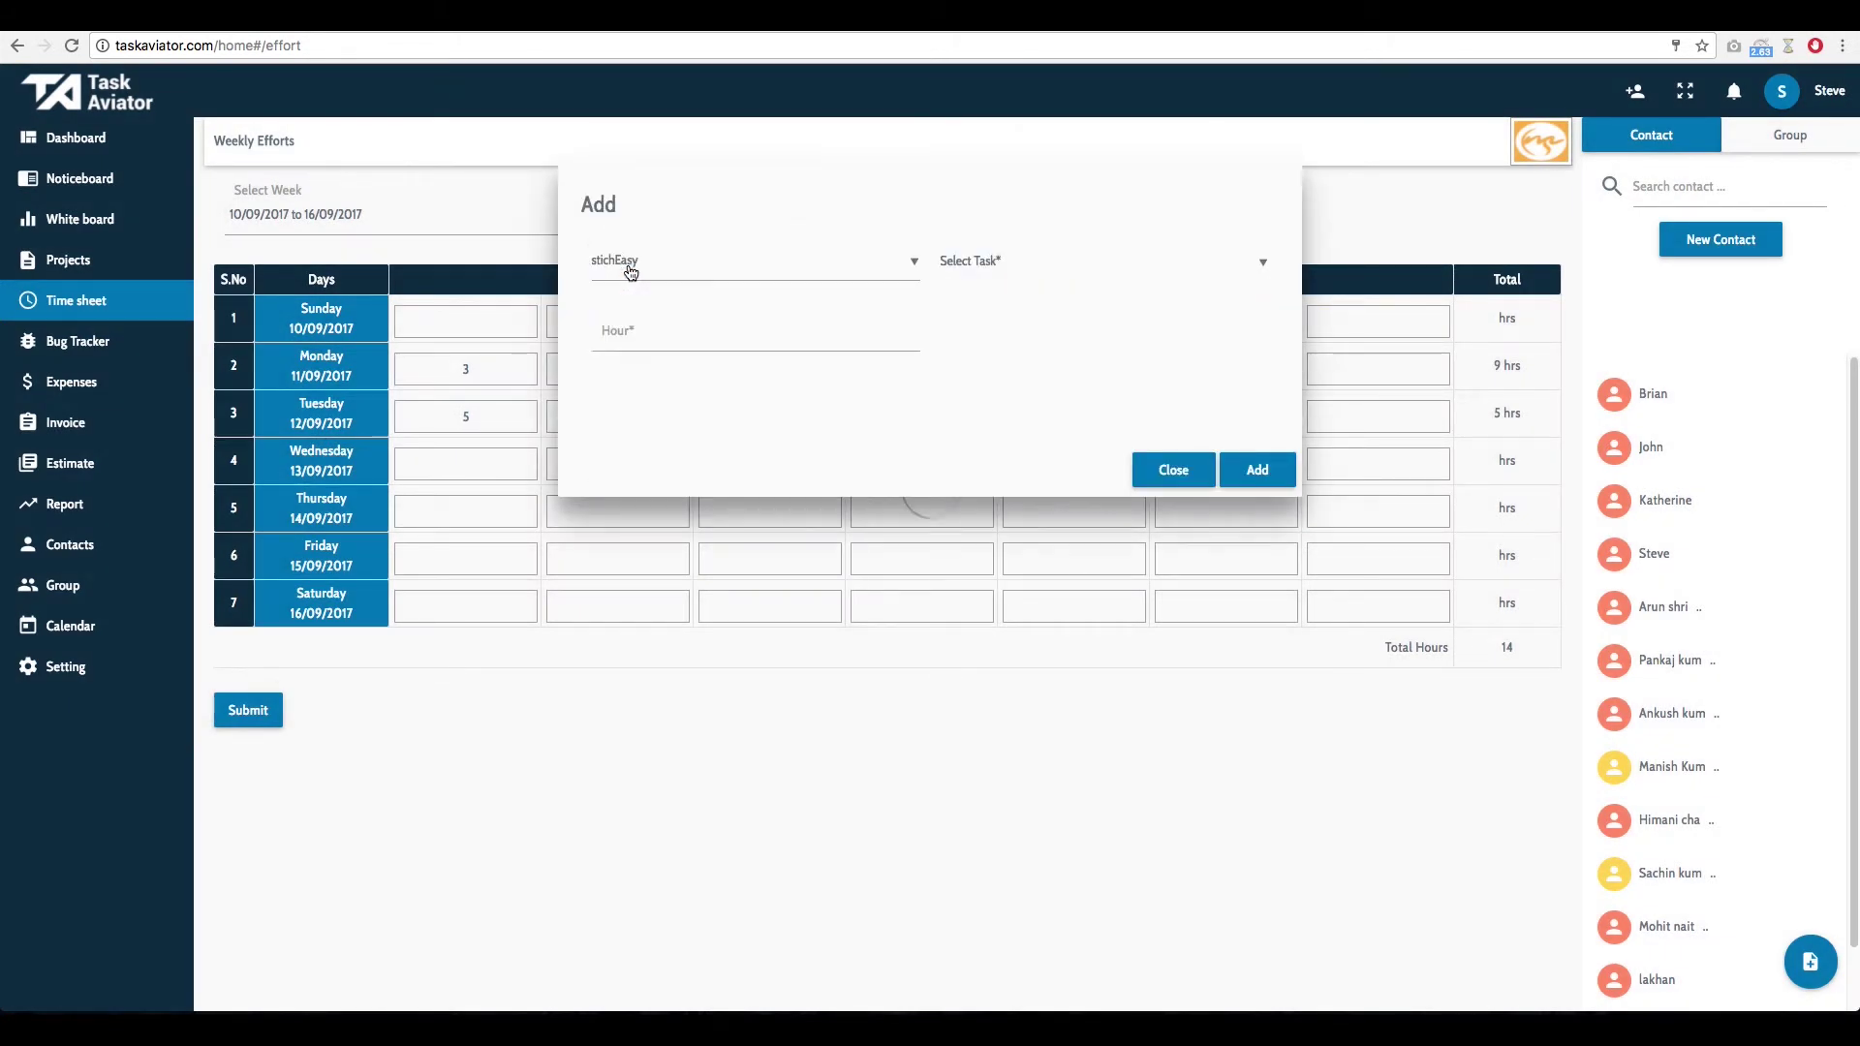
left_click(952, 269)
left_click(977, 323)
left_click(805, 338)
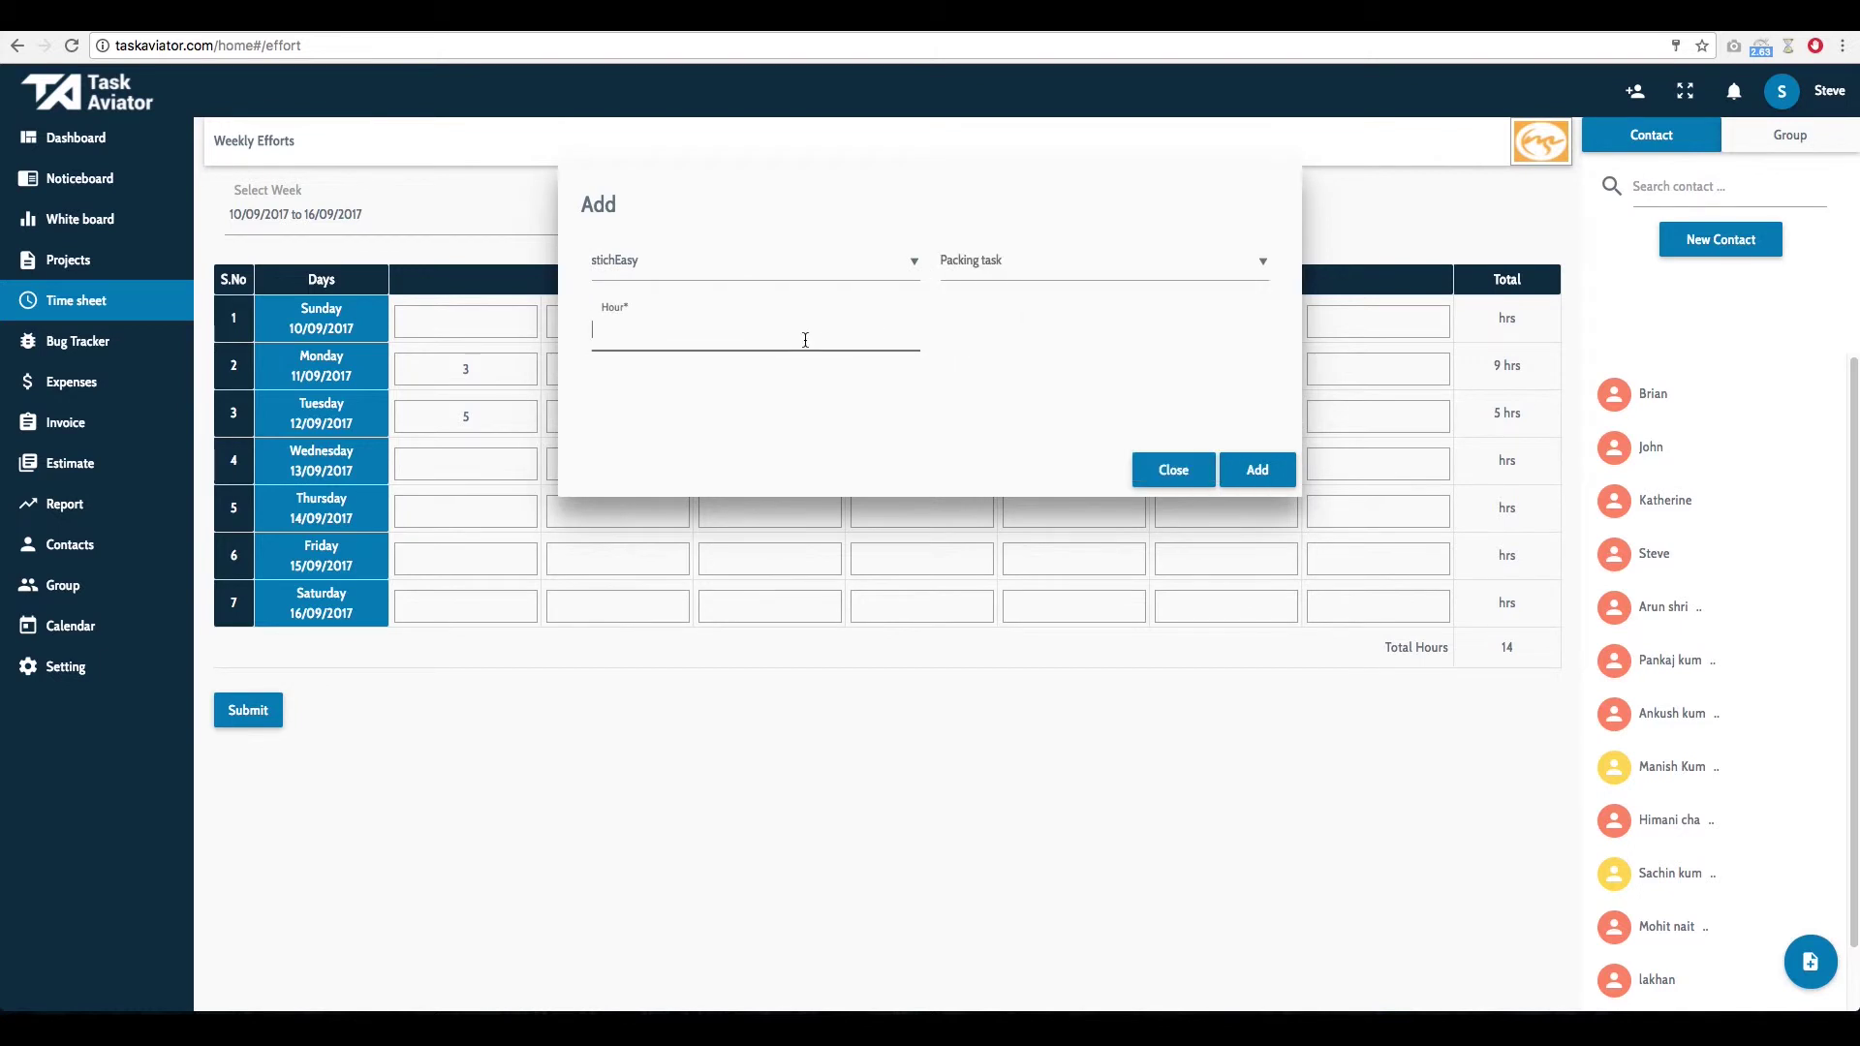
type("23")
left_click(1258, 469)
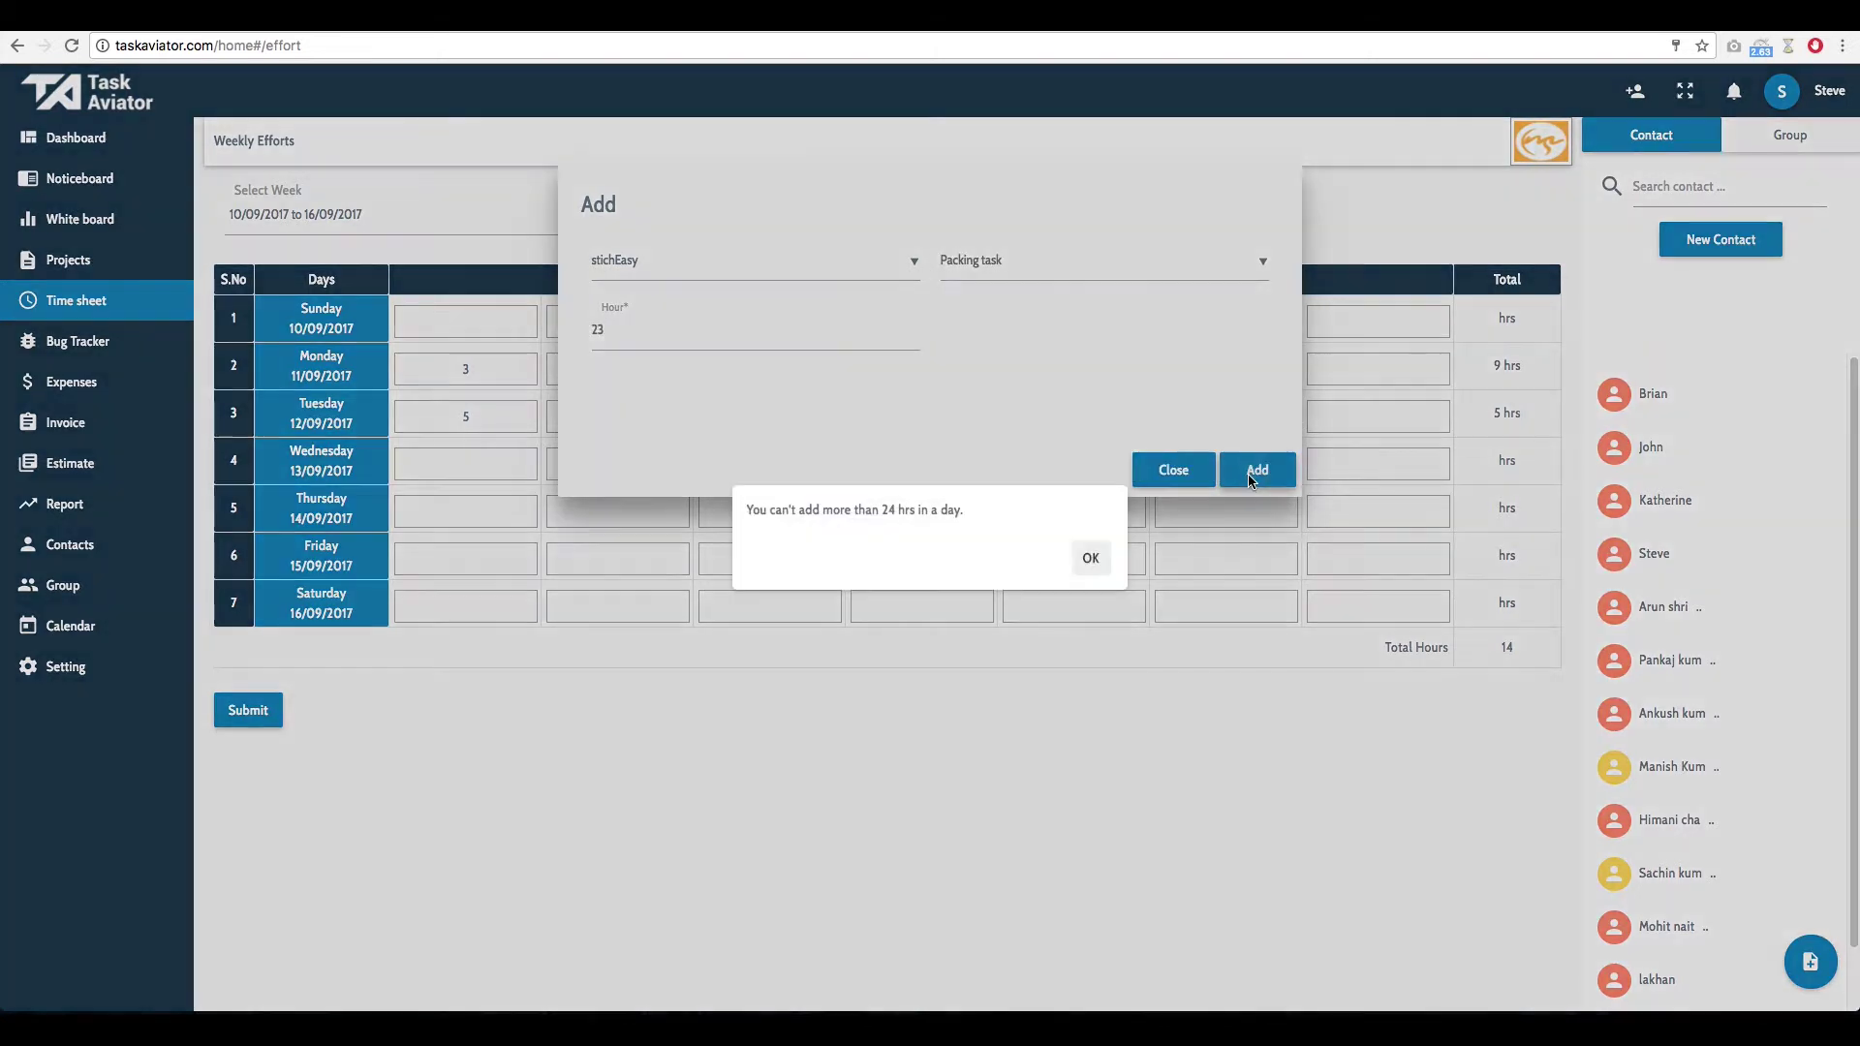
left_click(1091, 558)
left_click(1174, 470)
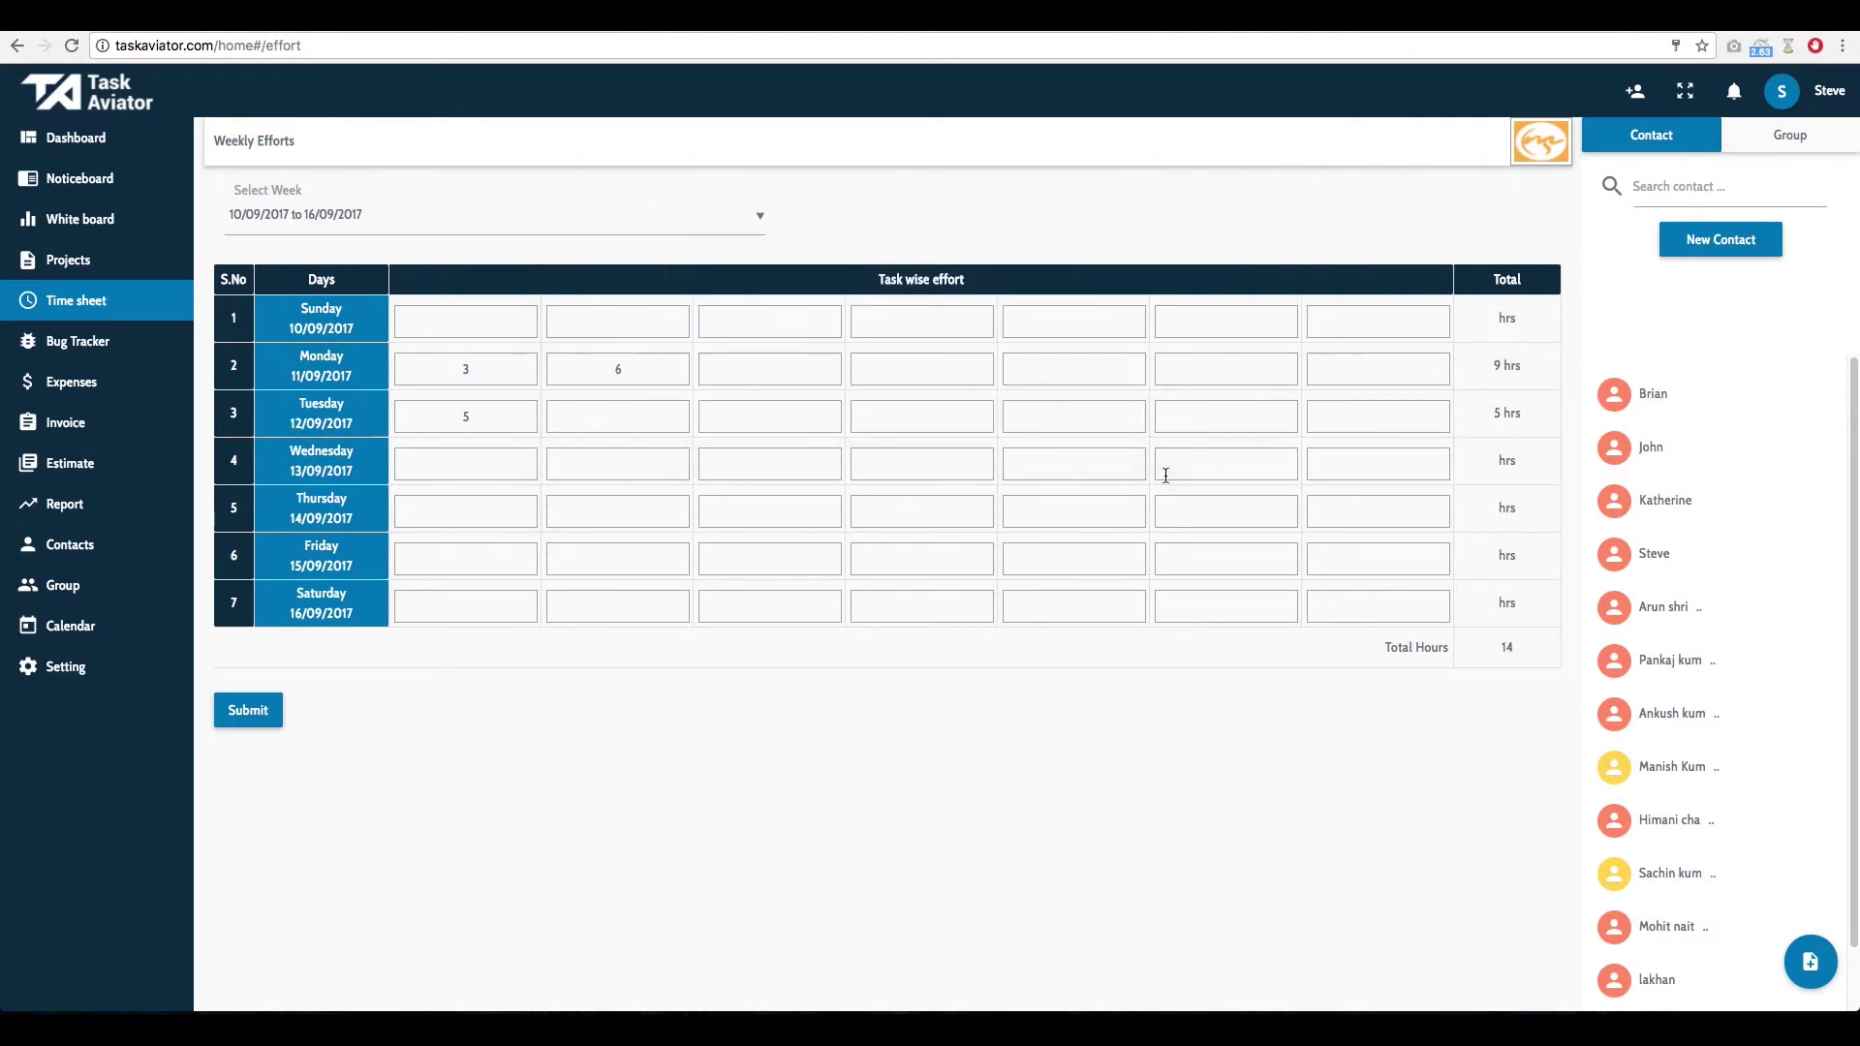
- Add an 8-hour stichEasy Issue fixing task entry to Tuesday, totaling 13 hours that day
left_click(627, 386)
left_click(640, 269)
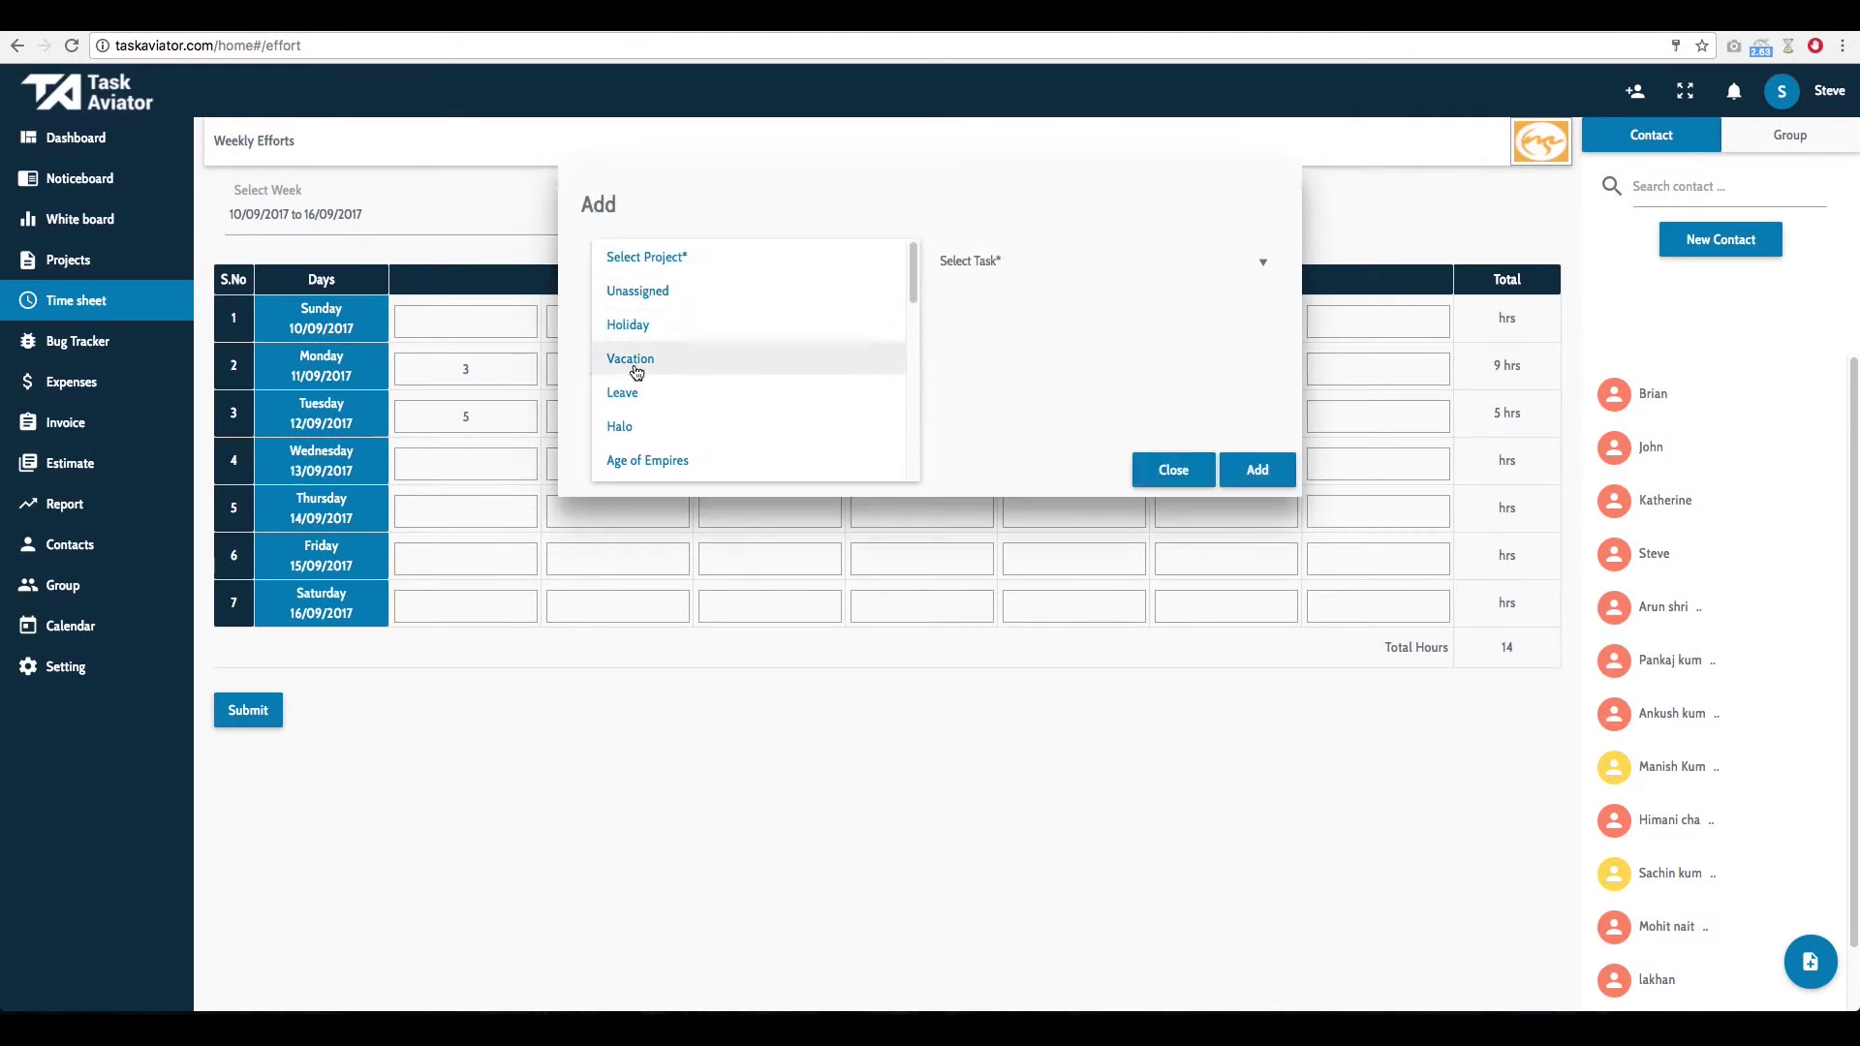
scroll(650, 432, "down", 3)
left_click(649, 431)
left_click(960, 262)
left_click(757, 263)
scroll(804, 364, "down", 3)
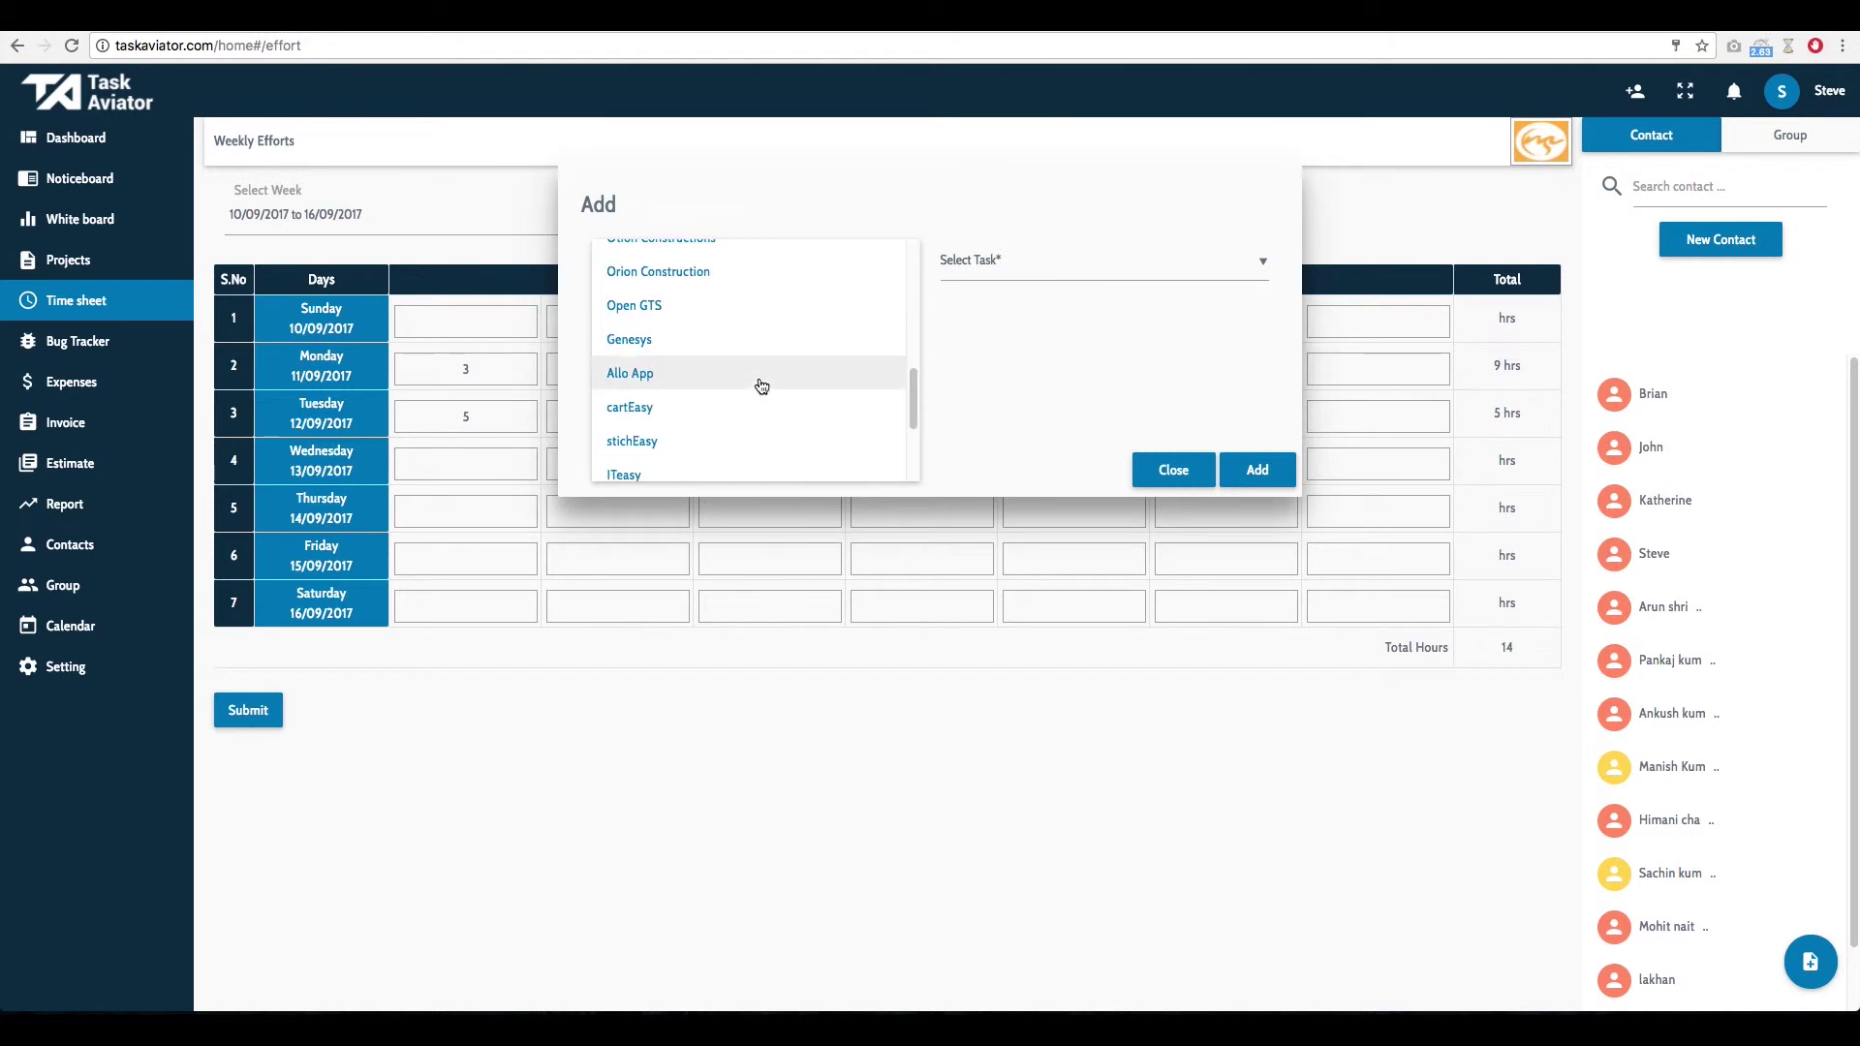
left_click(804, 385)
left_click(959, 262)
left_click(1003, 426)
left_click(793, 341)
type("8")
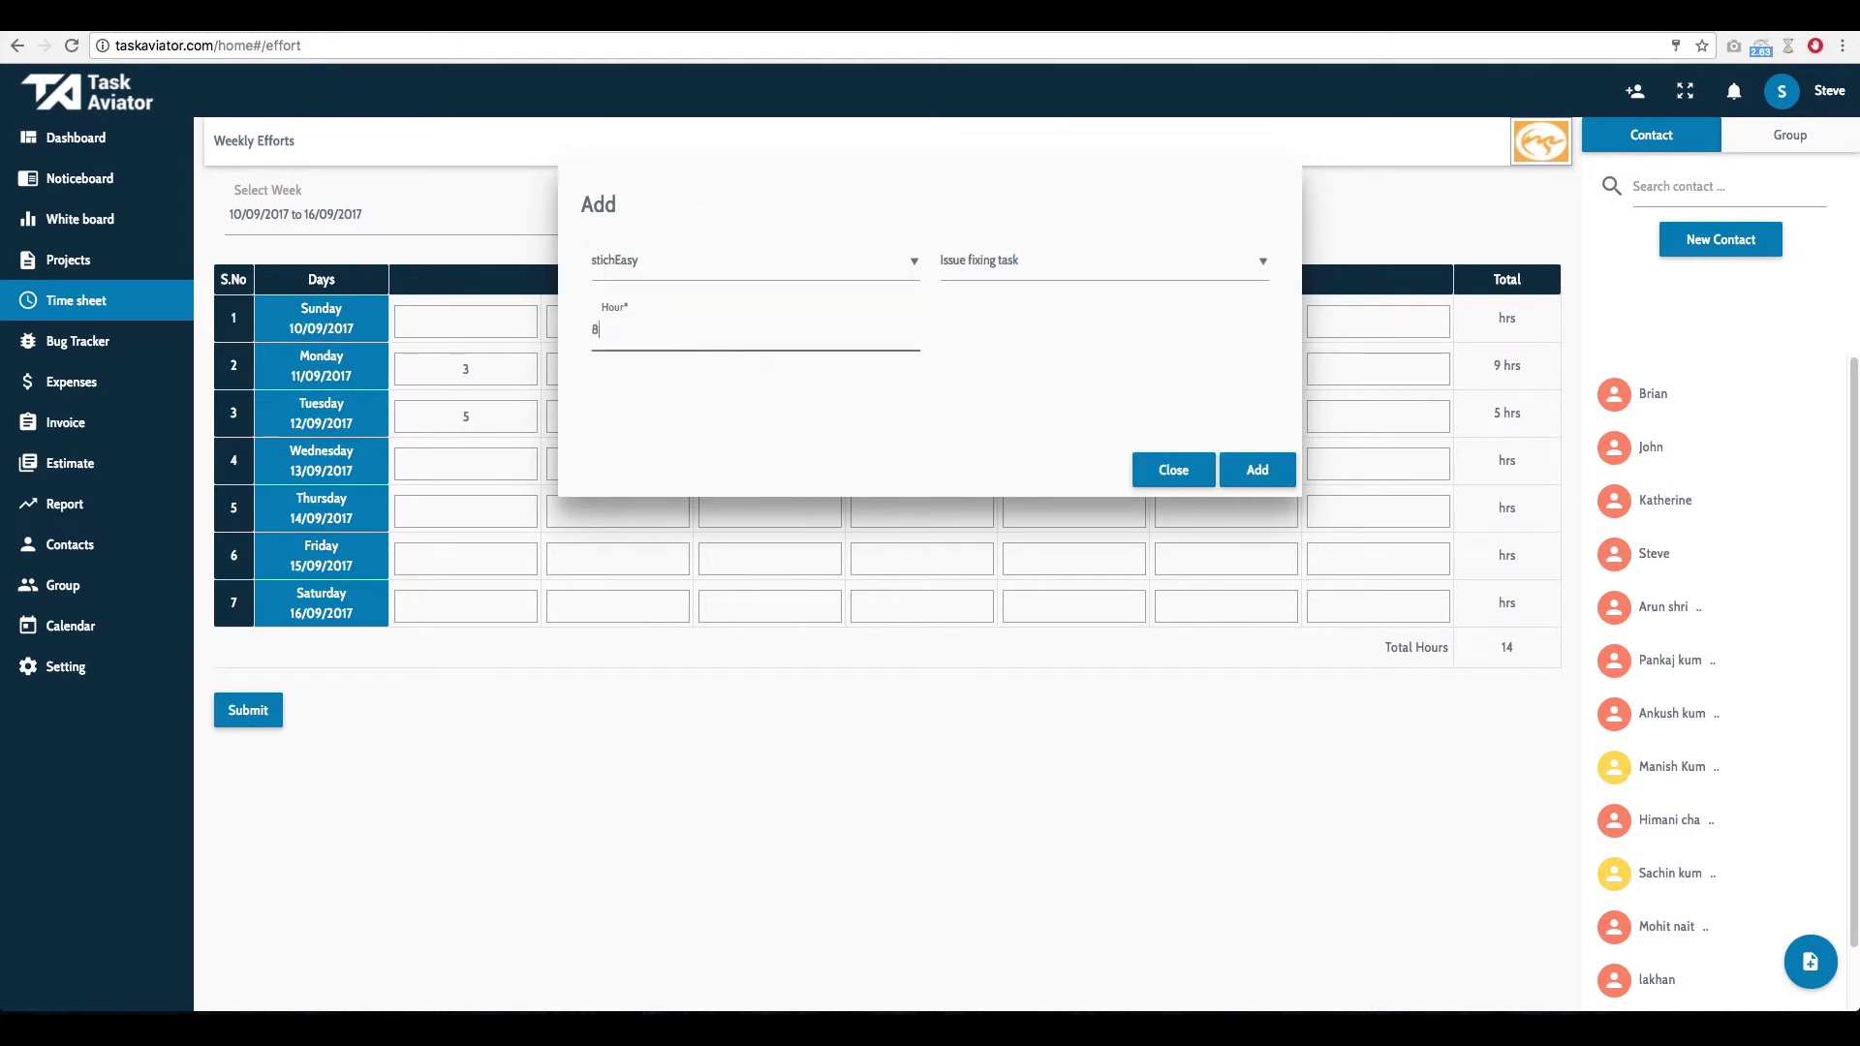
left_click(1258, 469)
left_click(1091, 570)
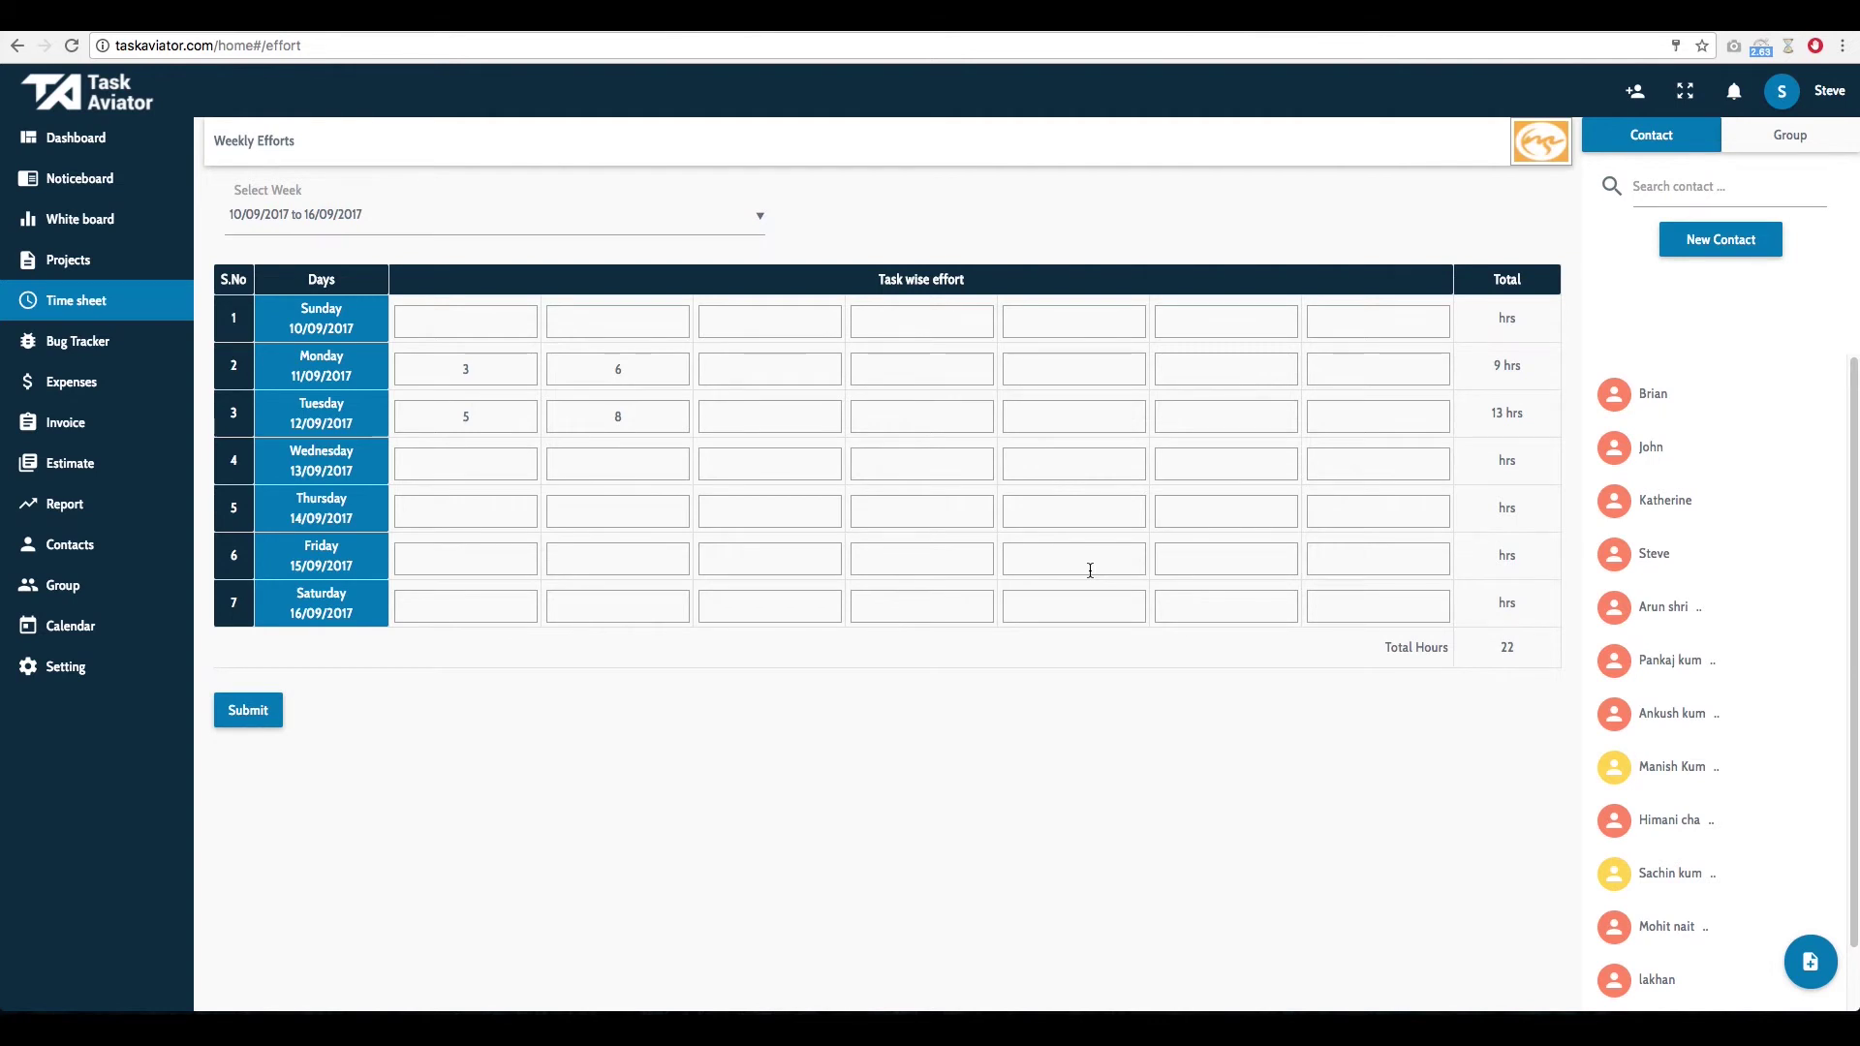
- Add an 8-hour Holiday project, Holiday task entry to Wednesday 13/09/2017
left_click(496, 467)
left_click(658, 270)
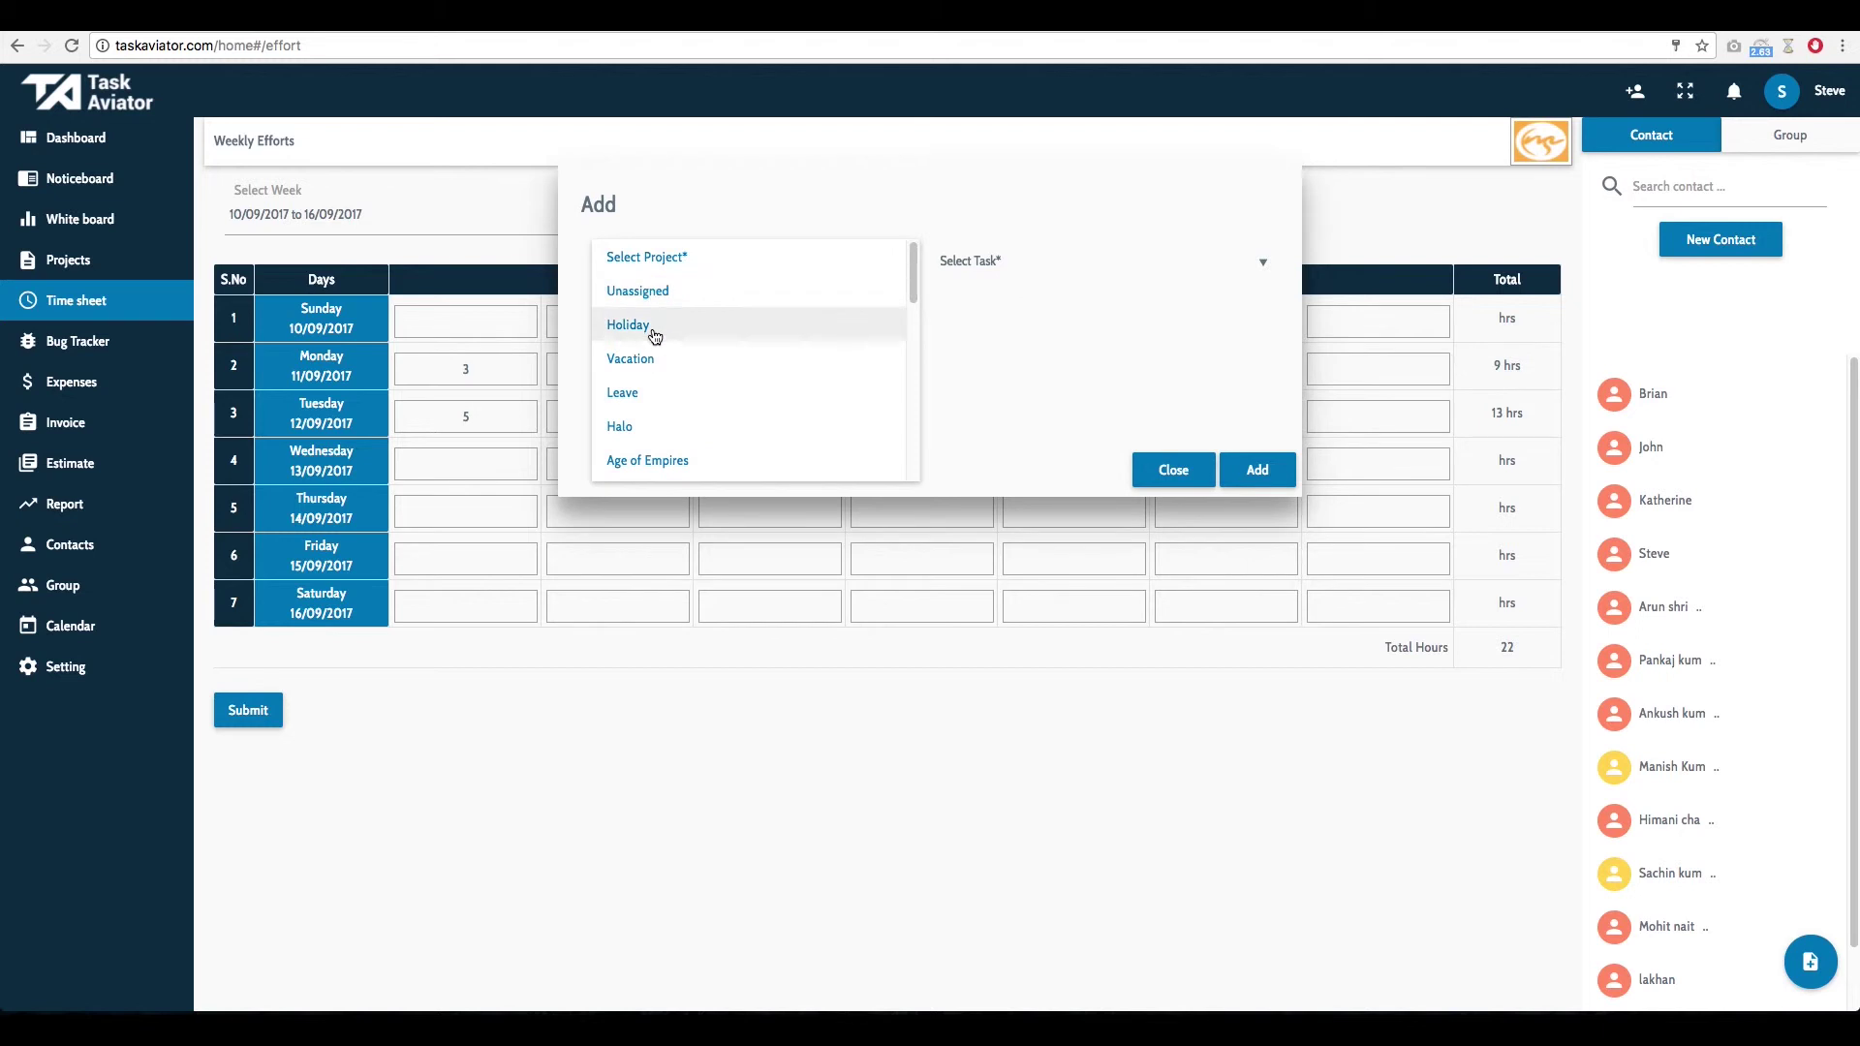
left_click(654, 334)
left_click(1019, 271)
left_click(799, 331)
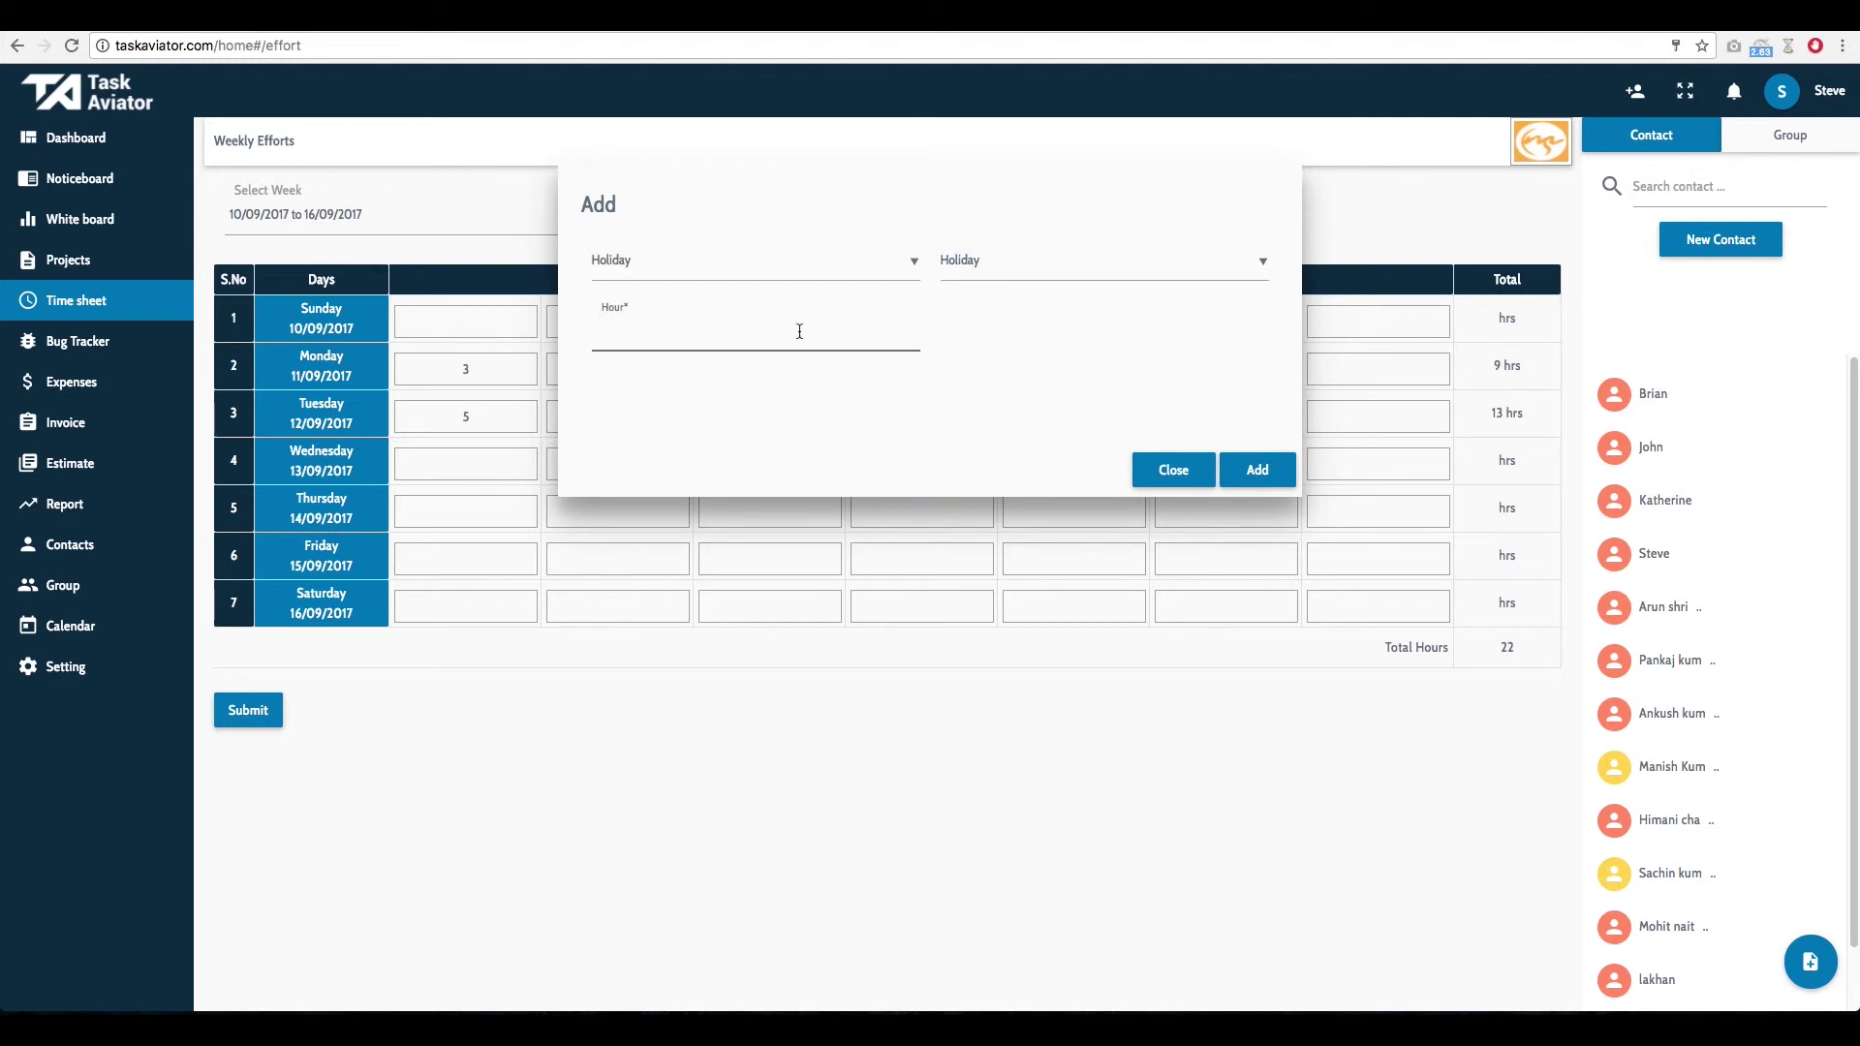
type("8")
left_click(1257, 469)
left_click(1091, 574)
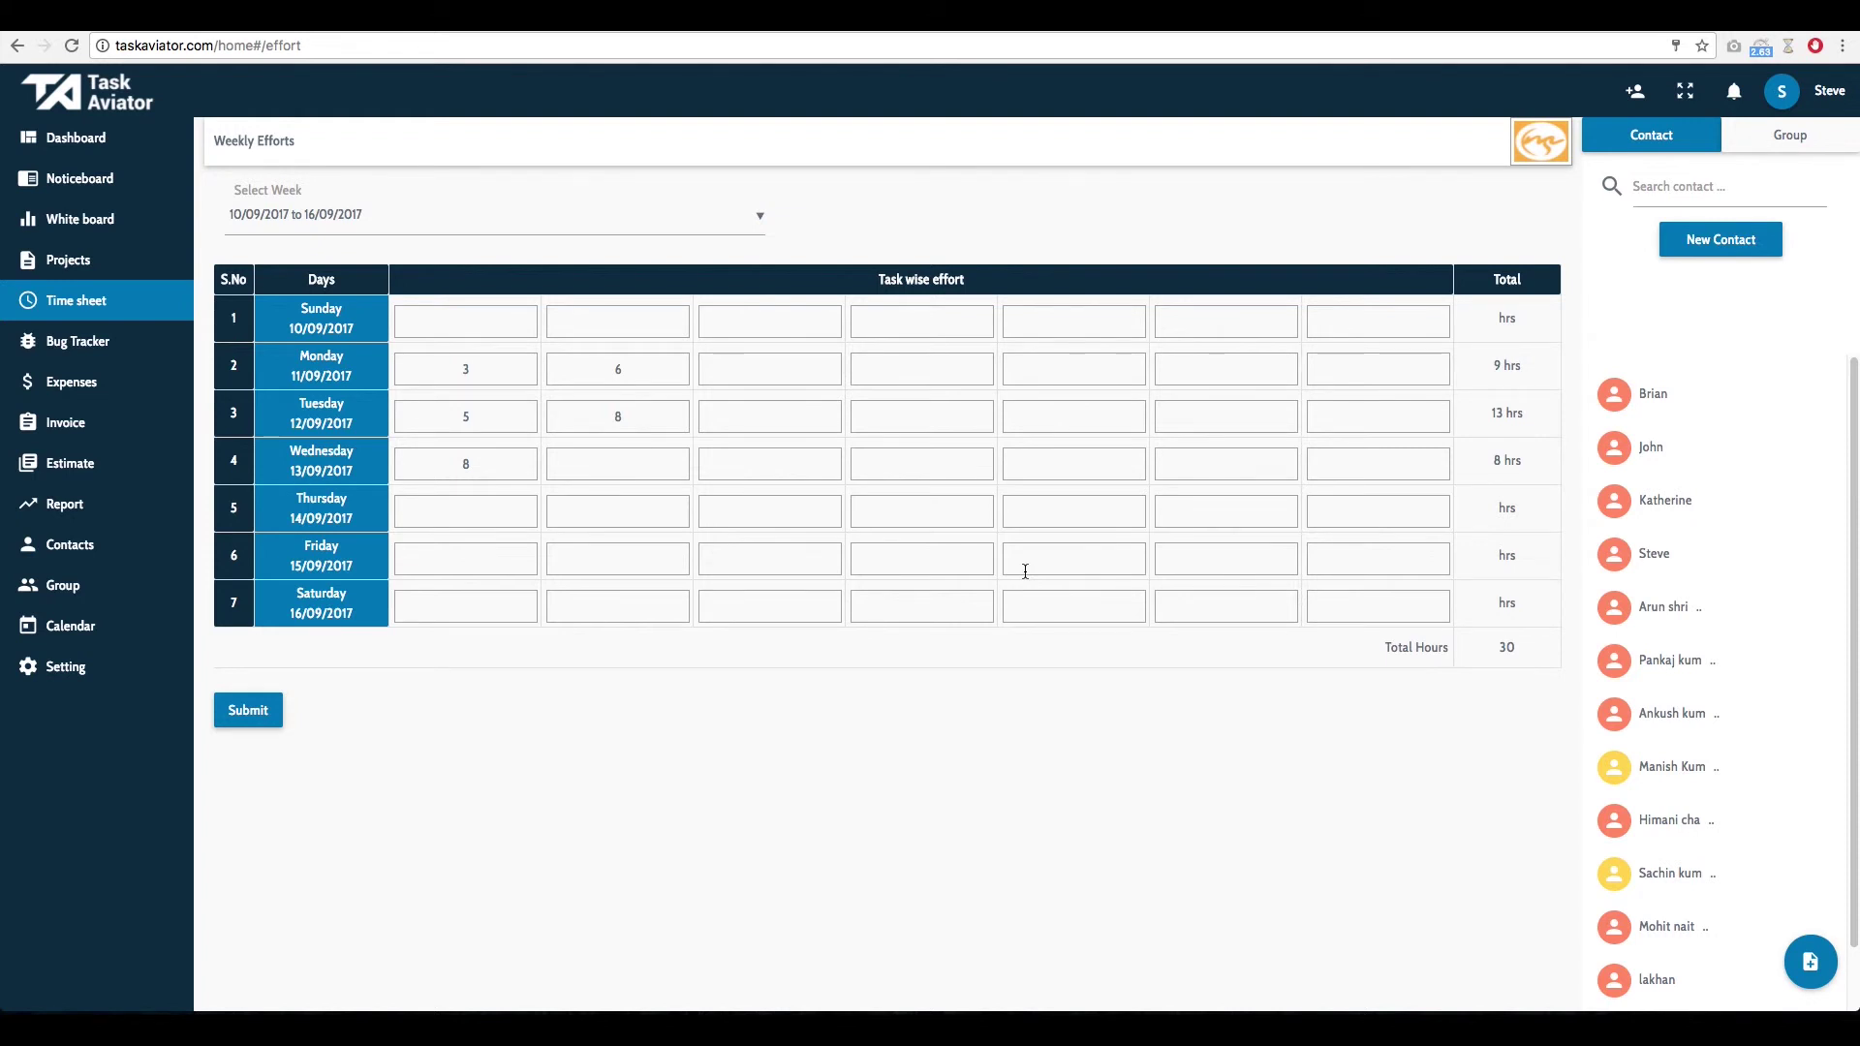
- Submit and confirm the 30-hour 10/09–16/09/2017 timesheet, then dismiss the success message
left_click(248, 710)
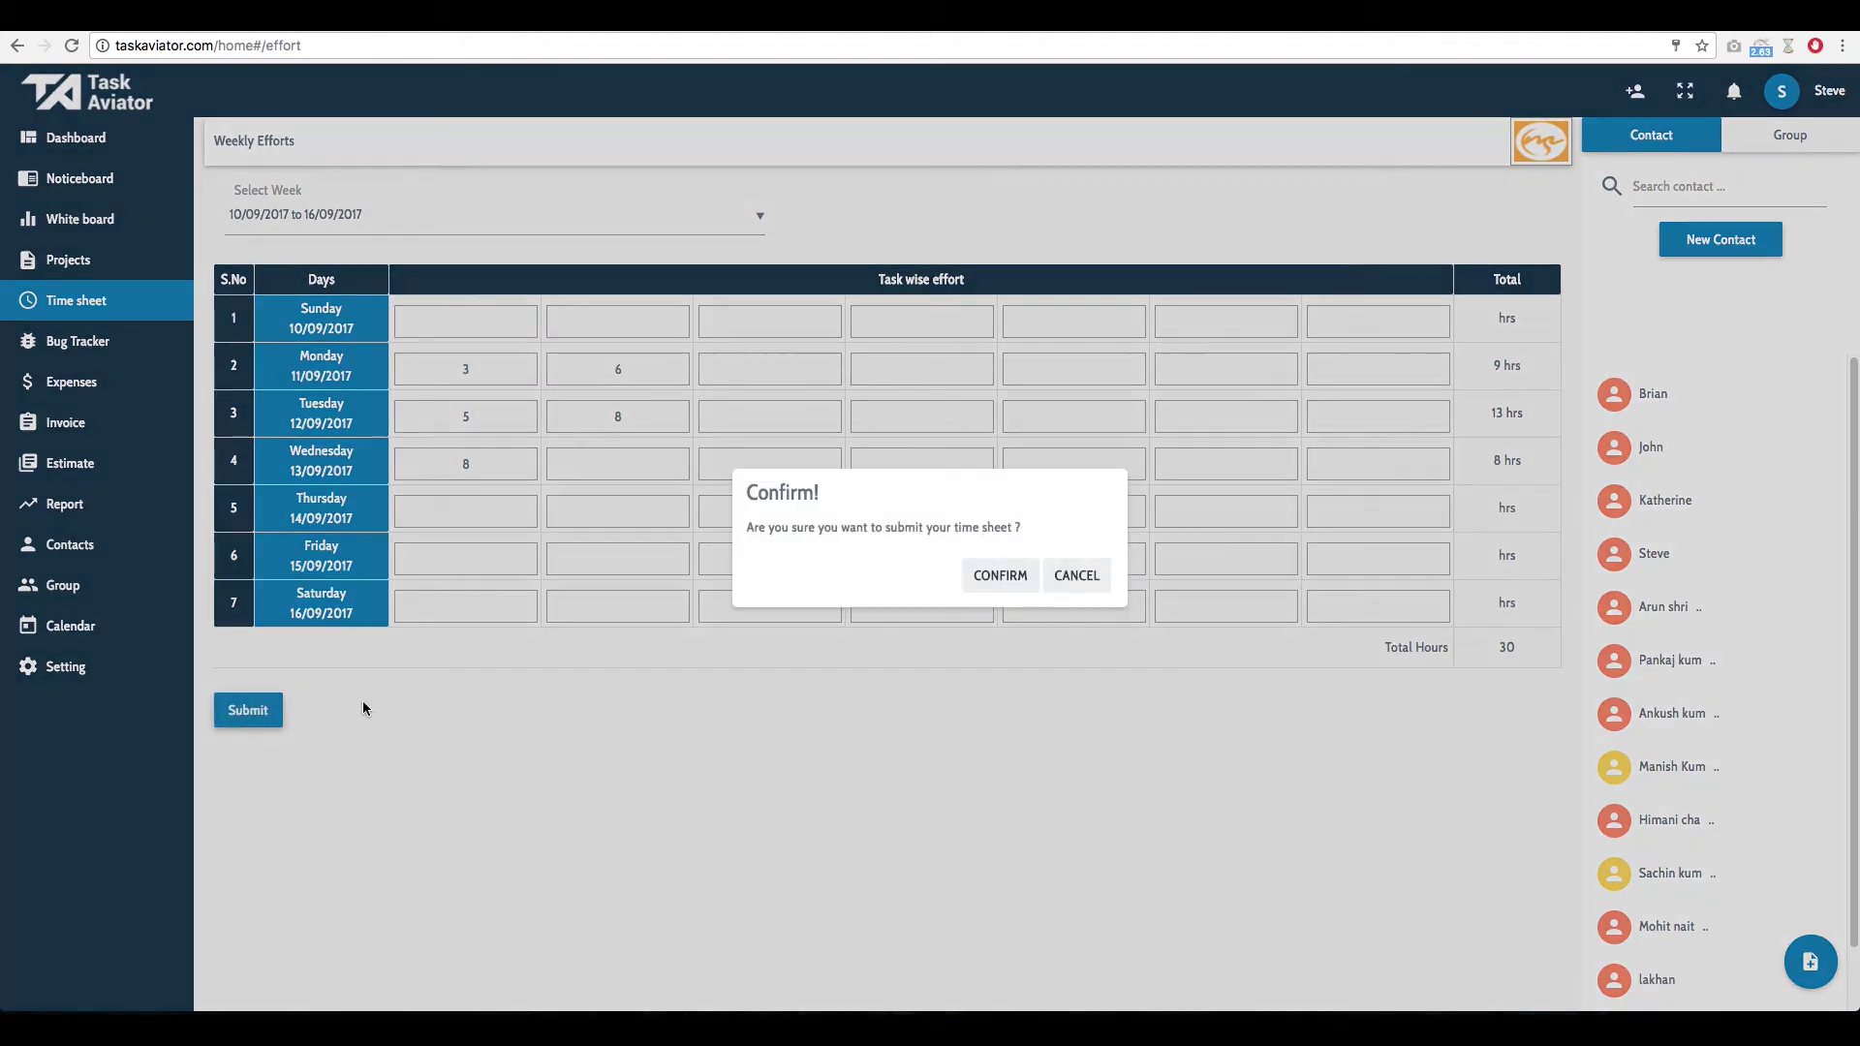
left_click(1000, 575)
left_click(1099, 578)
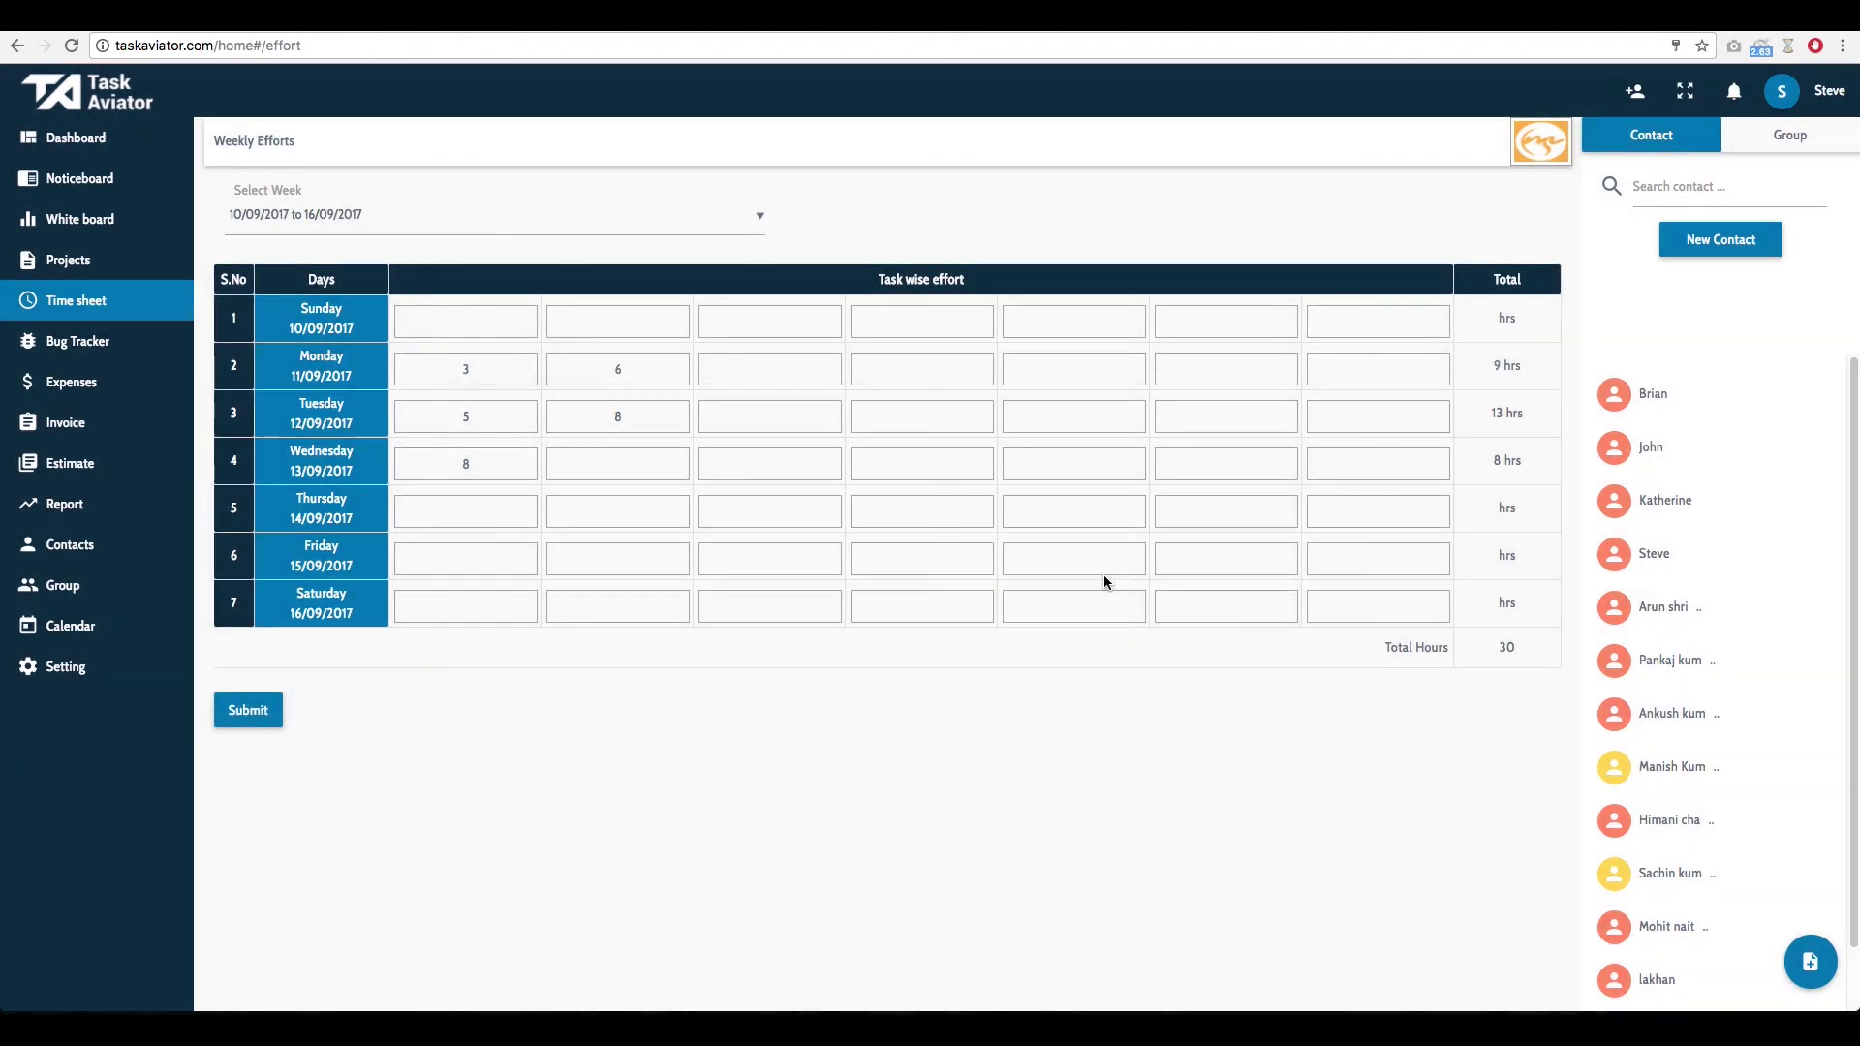